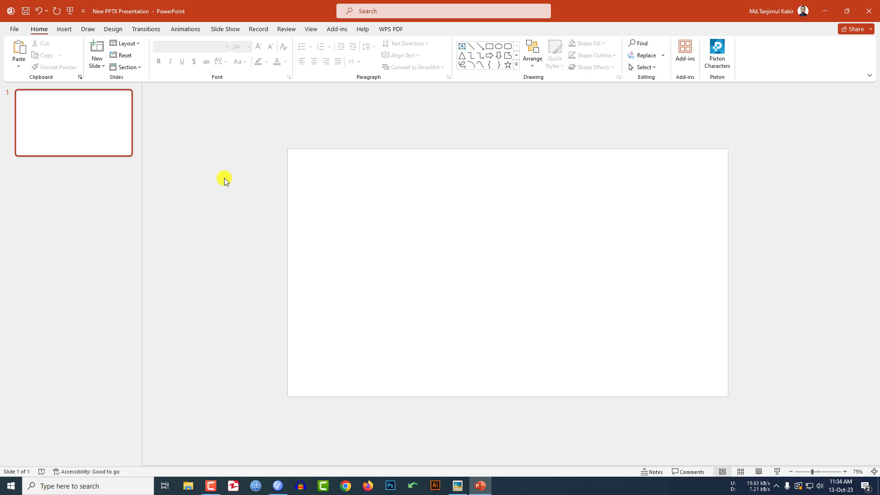
- Show the slide guides and draw a circle about 6.57 inches across in the middle of the slide
{"action": "left_click", "coordinate": [311, 29]}
{"action": "left_click", "coordinate": [197, 68]}
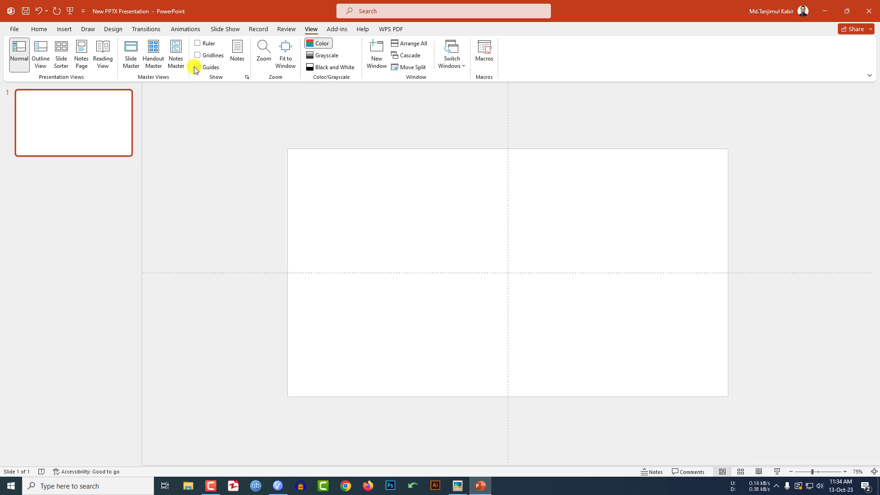
{"action": "left_click", "coordinate": [57, 29]}
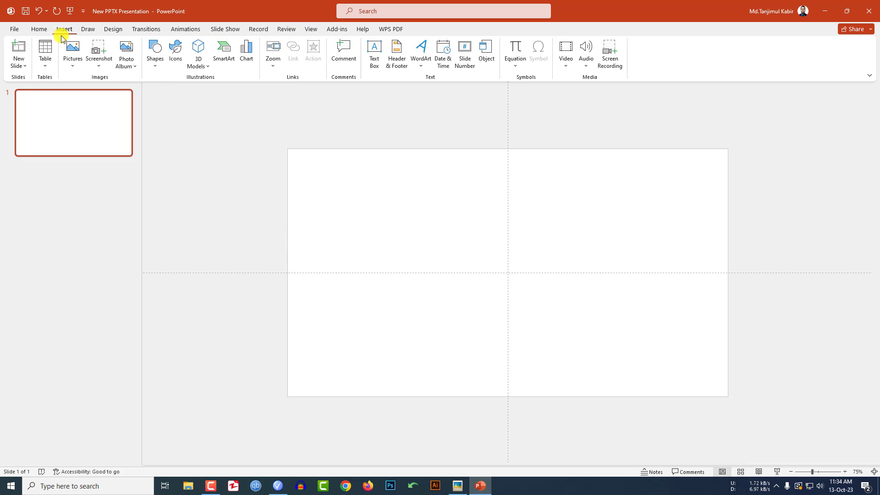
{"action": "left_click", "coordinate": [157, 61]}
{"action": "left_click", "coordinate": [191, 94]}
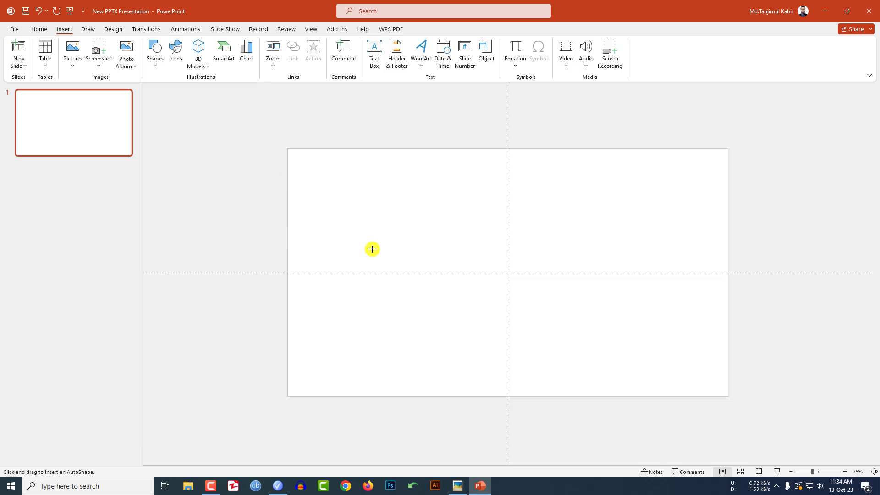
{"action": "left_click_drag", "start_coordinate": [390, 190], "coordinate": [608, 404]}
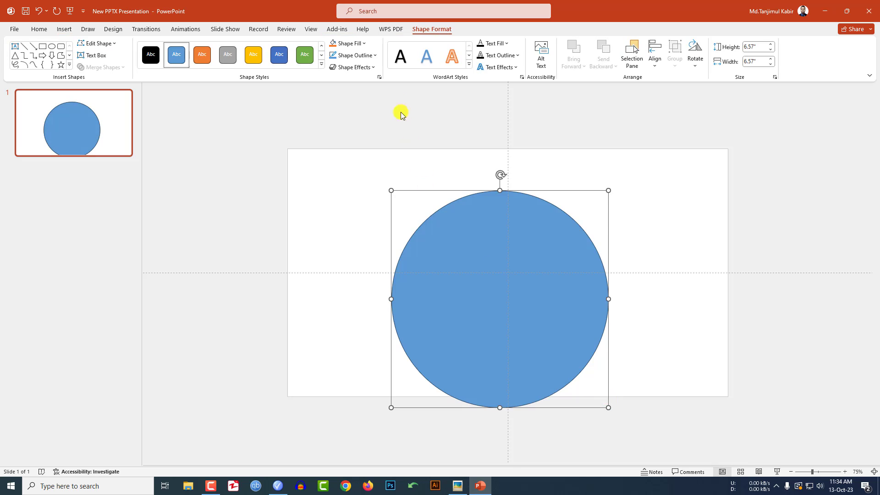
- Remove the circle's outline and fill the circle with the standard gold-orange color
{"action": "left_click", "coordinate": [366, 55]}
{"action": "left_click", "coordinate": [358, 156]}
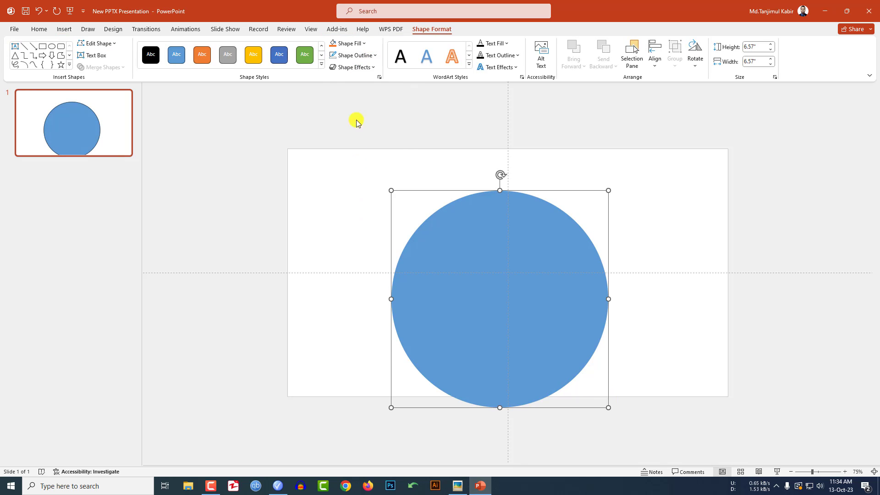
{"action": "left_click", "coordinate": [363, 44]}
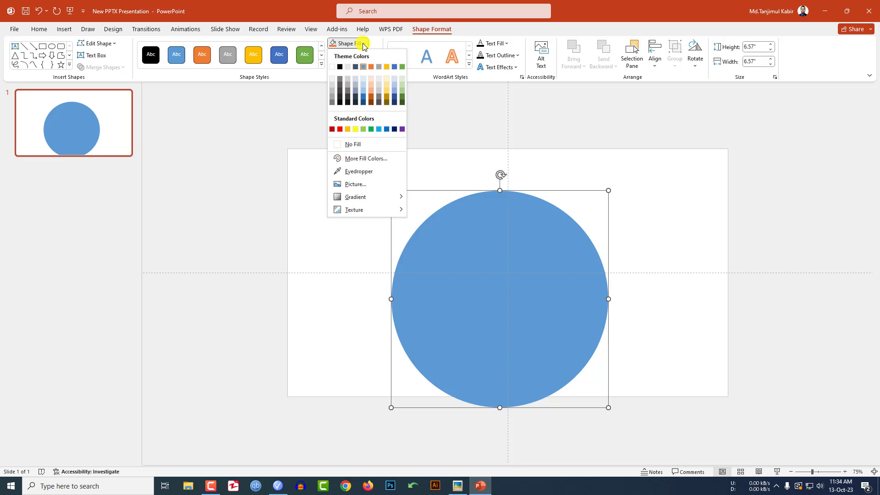
{"action": "left_click", "coordinate": [348, 129]}
- Enlarge the circle to about 7.46 inches over the slide's right edge and duplicate it
{"action": "left_click_drag", "start_coordinate": [557, 320], "coordinate": [815, 372]}
{"action": "mouse_move", "coordinate": [744, 320]}
{"action": "left_mouse_down"}
{"action": "mouse_move", "coordinate": [752, 301]}
{"action": "mouse_move", "coordinate": [729, 318]}
{"action": "left_mouse_up"}
{"action": "key", "text": "ctrl+z"}
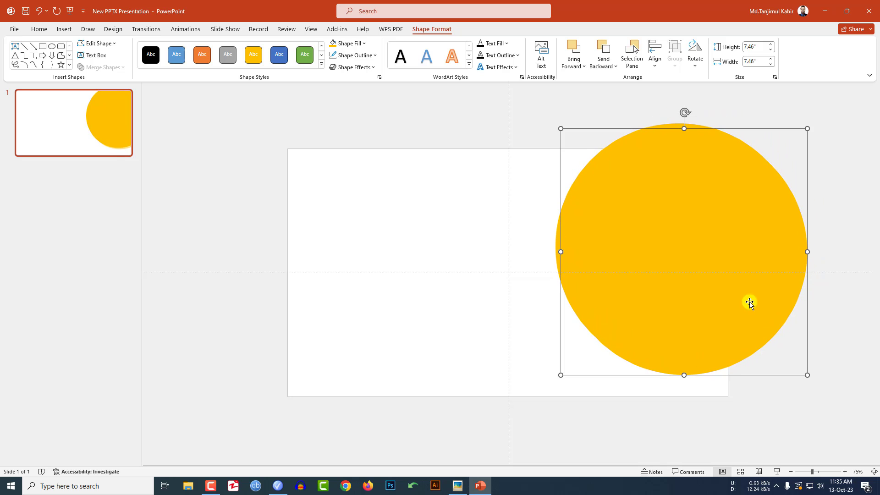
- Fill the duplicate circle white and enlarge it to about 7.79 inches, offset up and right to leave a gold crescent
{"action": "left_click", "coordinate": [365, 43]}
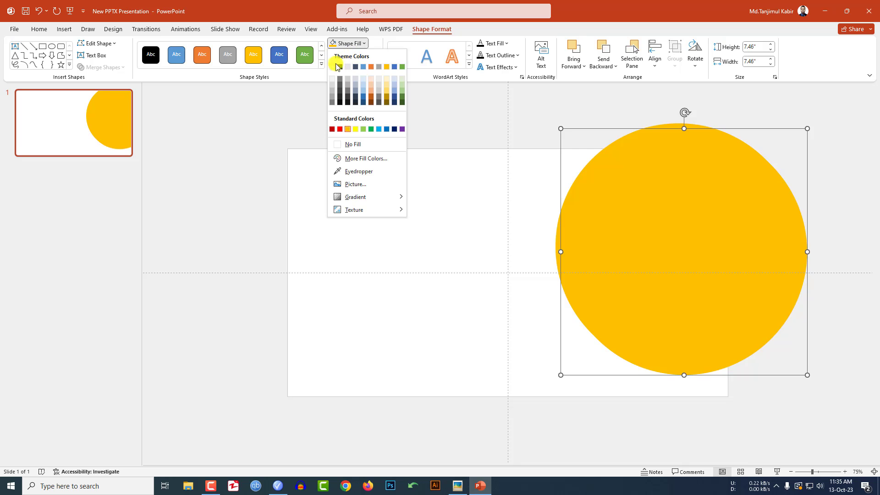
{"action": "left_click", "coordinate": [337, 64]}
{"action": "left_click_drag", "start_coordinate": [825, 357], "coordinate": [843, 369]}
{"action": "left_click", "coordinate": [724, 239]}
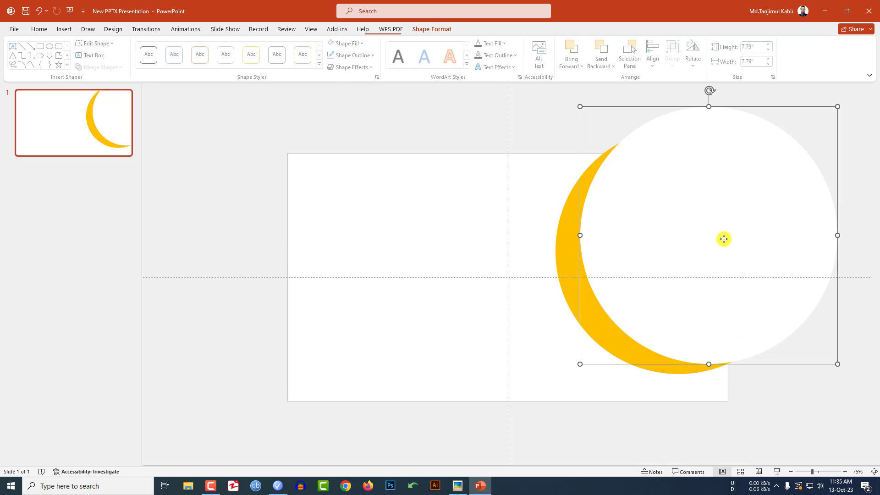
- Select both circles and shift them together slightly down and to the left
{"action": "left_click", "coordinate": [567, 289], "text": "shift"}
{"action": "left_click_drag", "start_coordinate": [679, 214], "coordinate": [679, 219]}
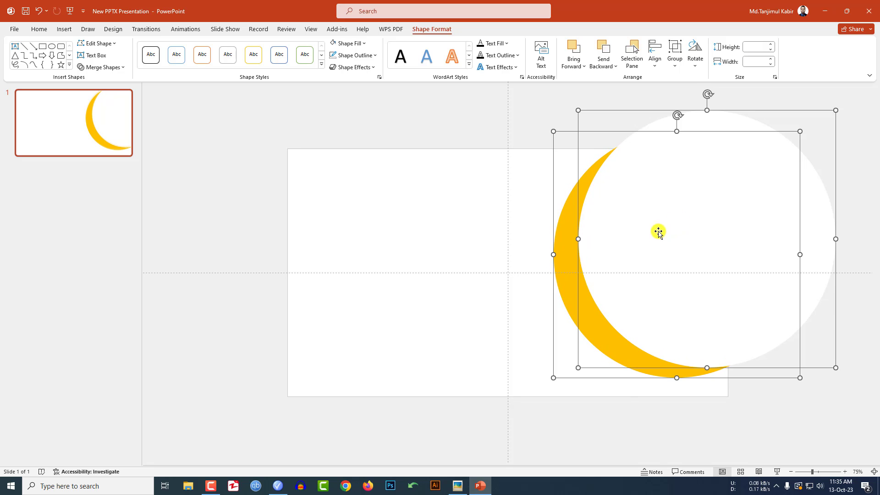
{"action": "left_click", "coordinate": [676, 227]}
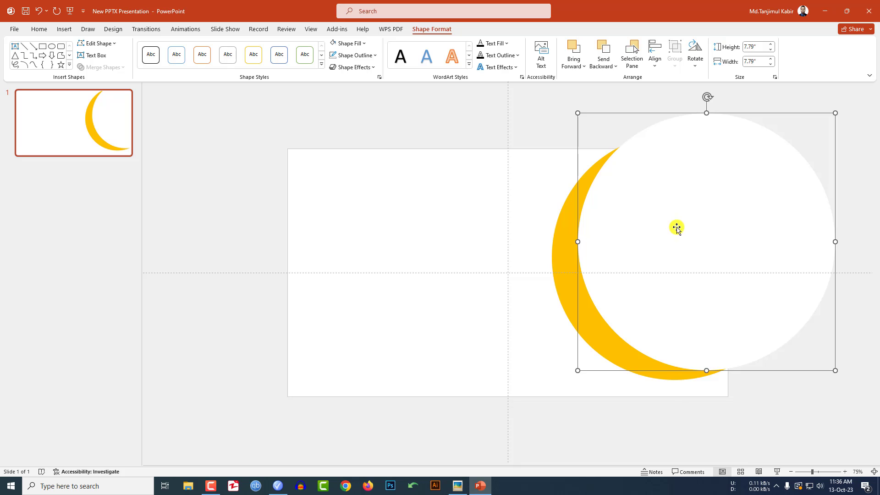
- Fill the white circle with the night city skyline picture from a file on the computer
{"action": "right_click", "coordinate": [676, 227]}
{"action": "left_click", "coordinate": [714, 453]}
{"action": "left_click", "coordinate": [760, 148]}
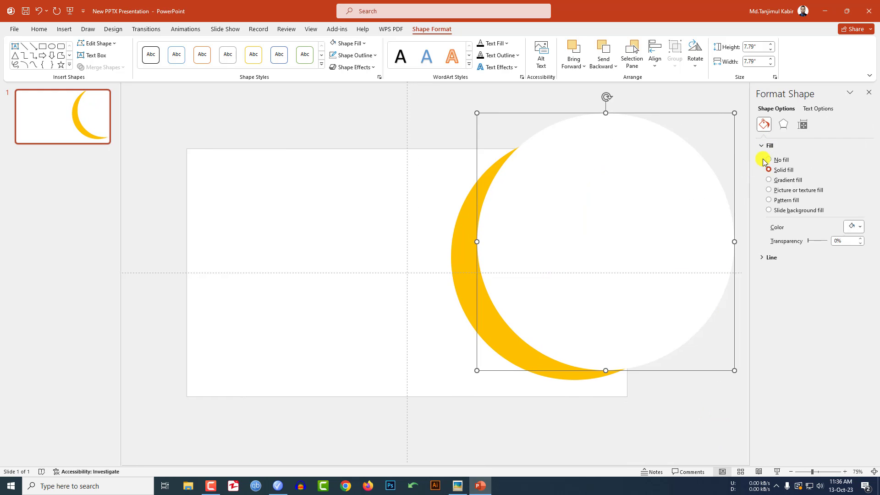
{"action": "left_click", "coordinate": [772, 191]}
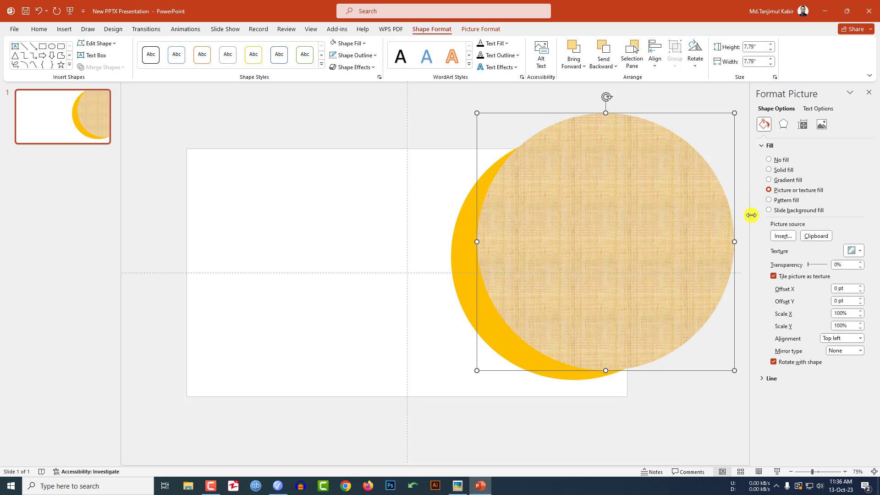
{"action": "left_click", "coordinate": [782, 237]}
{"action": "left_click", "coordinate": [385, 219]}
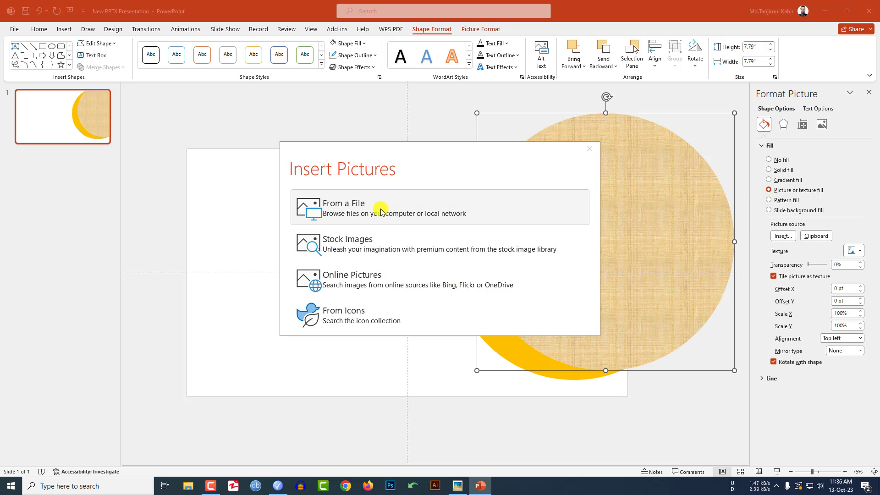
{"action": "left_click", "coordinate": [397, 270]}
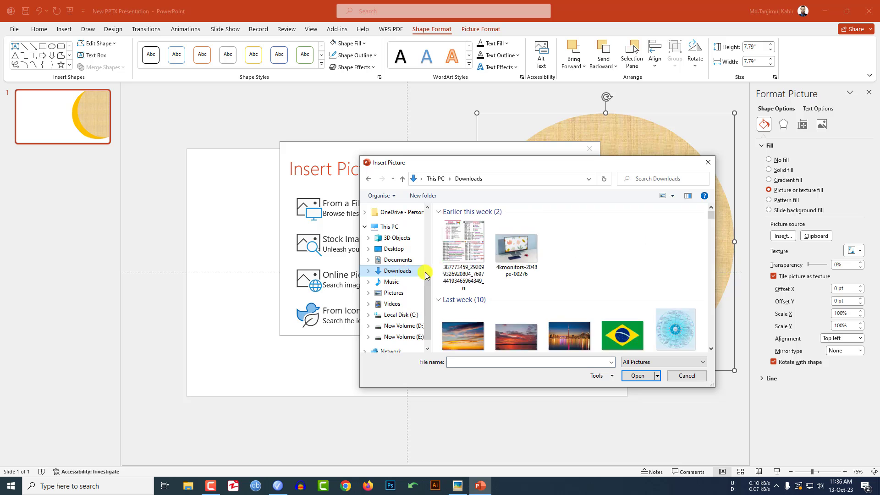
{"action": "left_click", "coordinate": [460, 249]}
{"action": "double_click", "coordinate": [460, 249]}
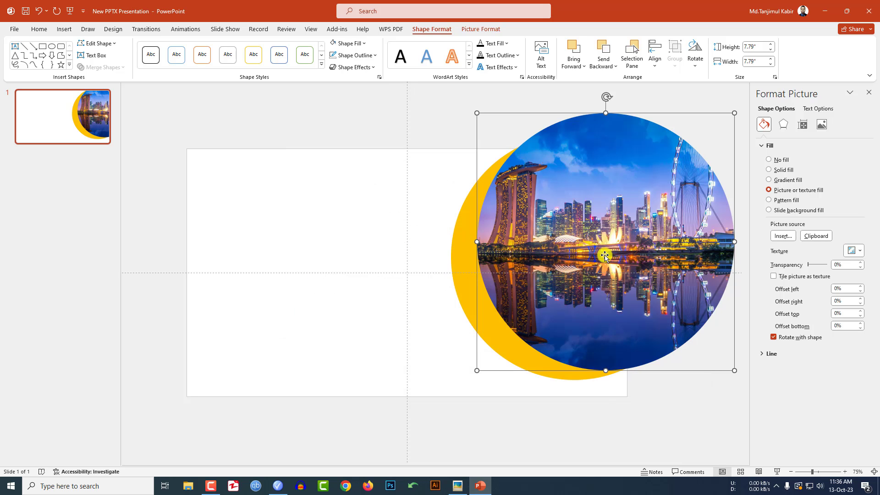
- Crop the picture with Fit, enlarge it proportionally, and reposition it so the skyline covers the whole circle undistorted
{"action": "left_click", "coordinate": [481, 29]}
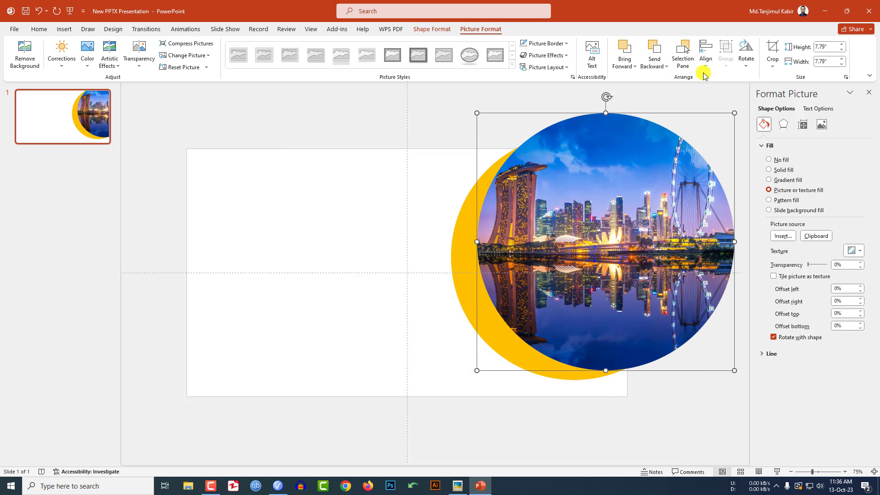
{"action": "left_click", "coordinate": [771, 68]}
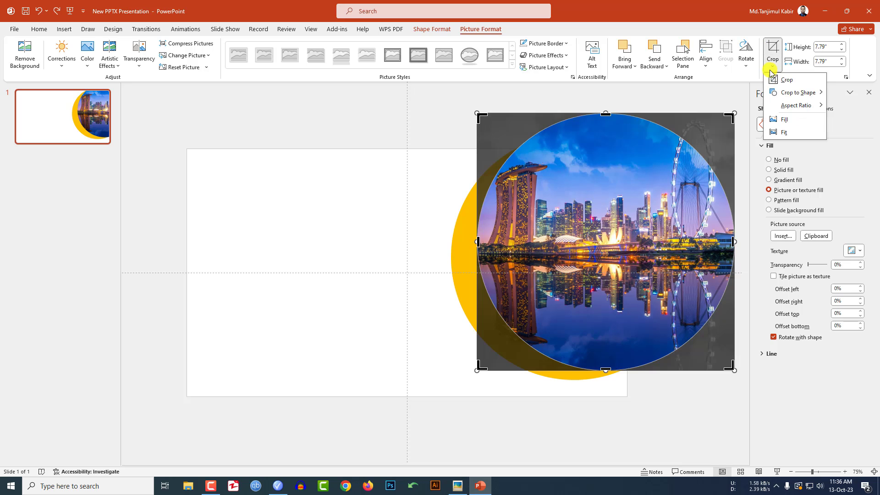
{"action": "left_click", "coordinate": [786, 133]}
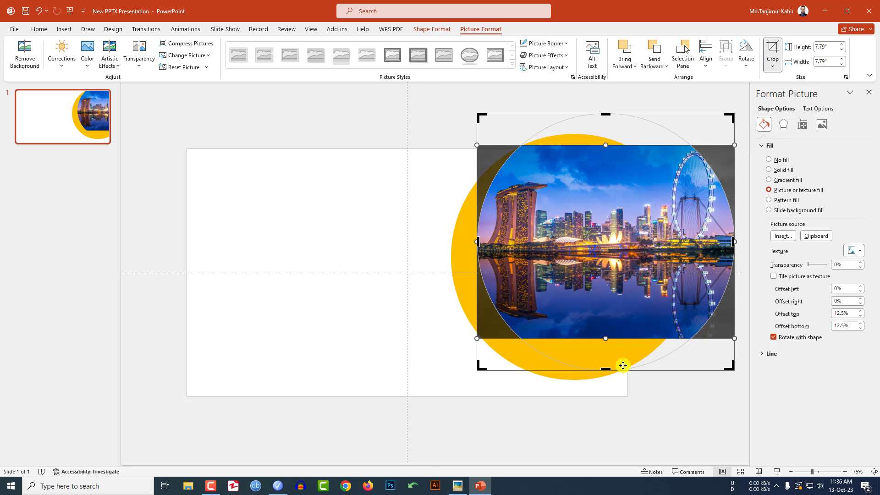
{"action": "scroll", "coordinate": [623, 366], "scroll_direction": "down", "scroll_amount": 1}
{"action": "scroll", "coordinate": [623, 365], "scroll_direction": "down", "scroll_amount": 2}
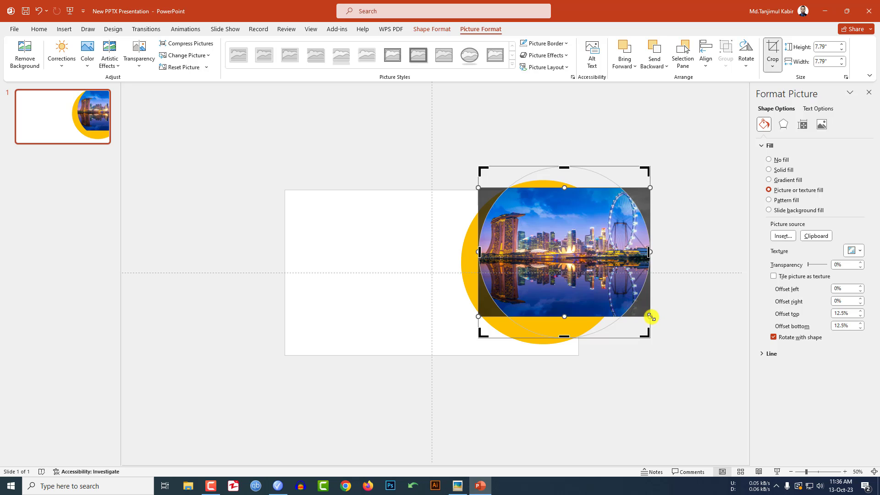
{"action": "left_click_drag", "start_coordinate": [651, 316], "coordinate": [697, 352]}
{"action": "left_click_drag", "start_coordinate": [615, 299], "coordinate": [596, 232]}
{"action": "left_click", "coordinate": [704, 244]}
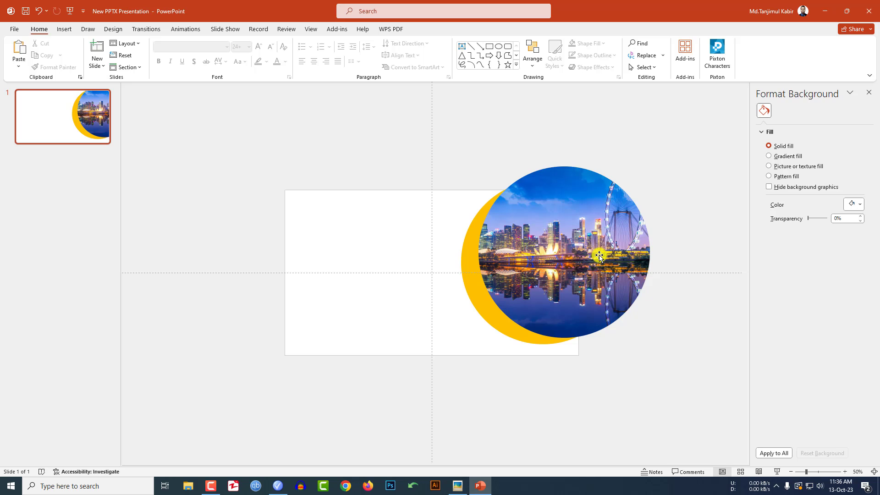
- Group the gold circle with the skyline picture circle
{"action": "scroll", "coordinate": [515, 310], "scroll_direction": "up", "scroll_amount": 1}
{"action": "left_click", "coordinate": [508, 326]}
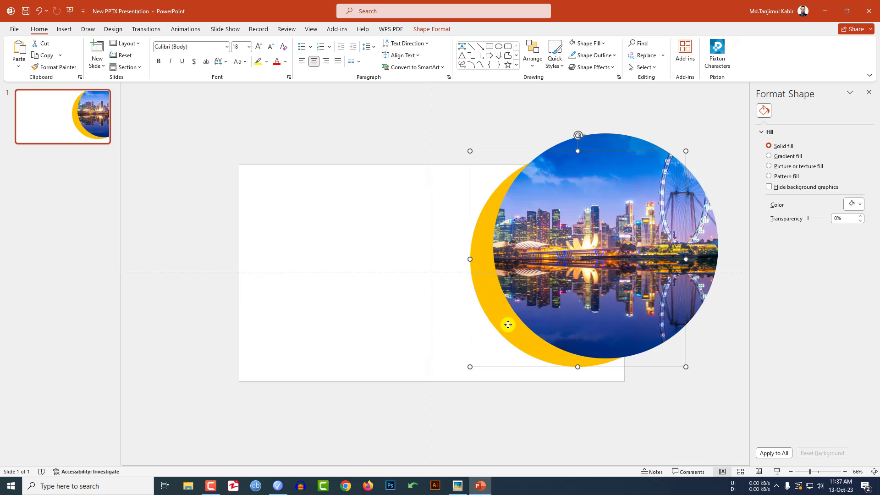
{"action": "left_click", "coordinate": [556, 279], "text": "shift"}
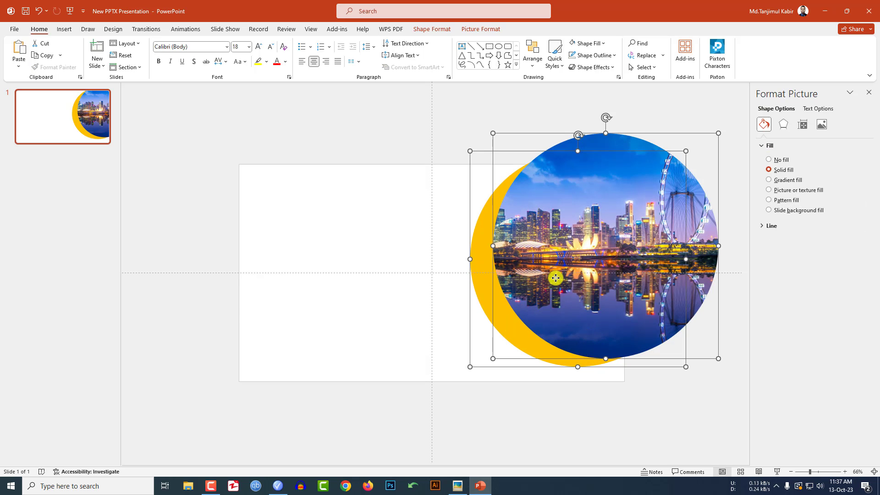
{"action": "key", "text": "ctrl+g"}
{"action": "left_click", "coordinate": [591, 385]}
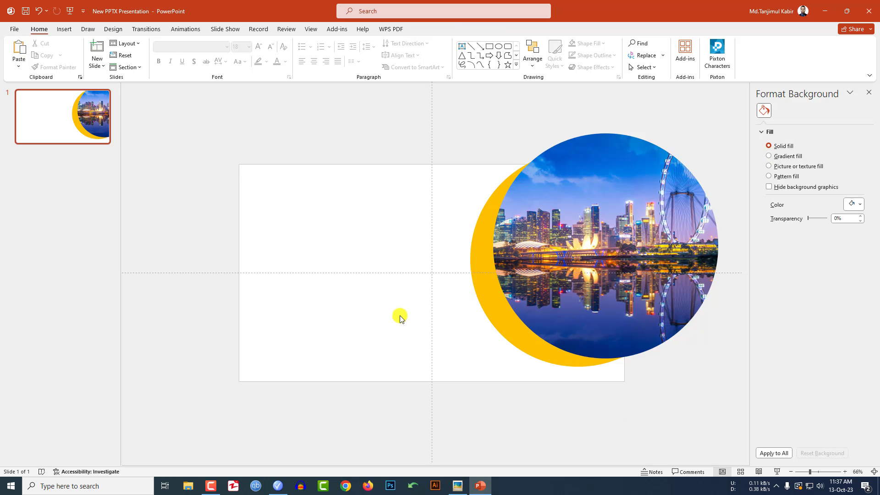
- Add a text box on the left half of the slide and paste the title "YOUR TITLE HERE"
{"action": "left_click", "coordinate": [64, 29]}
{"action": "left_click", "coordinate": [154, 60]}
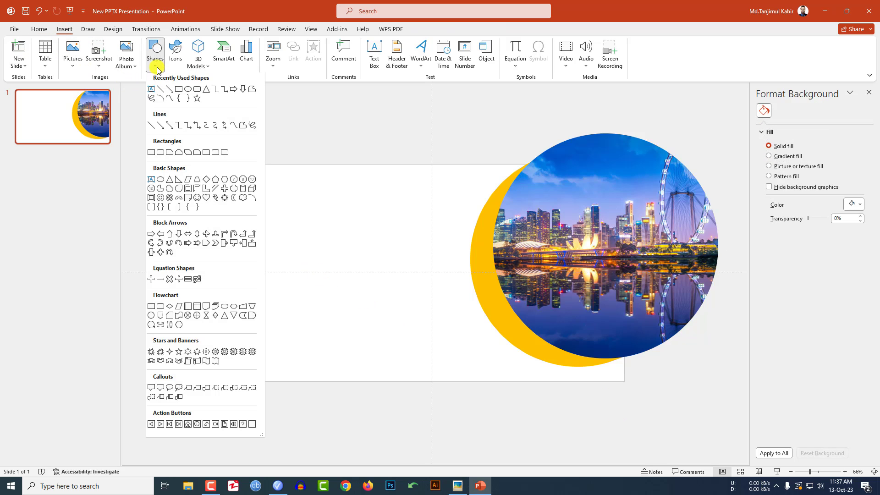
{"action": "left_click", "coordinate": [152, 91]}
{"action": "left_click_drag", "start_coordinate": [264, 241], "coordinate": [404, 253]}
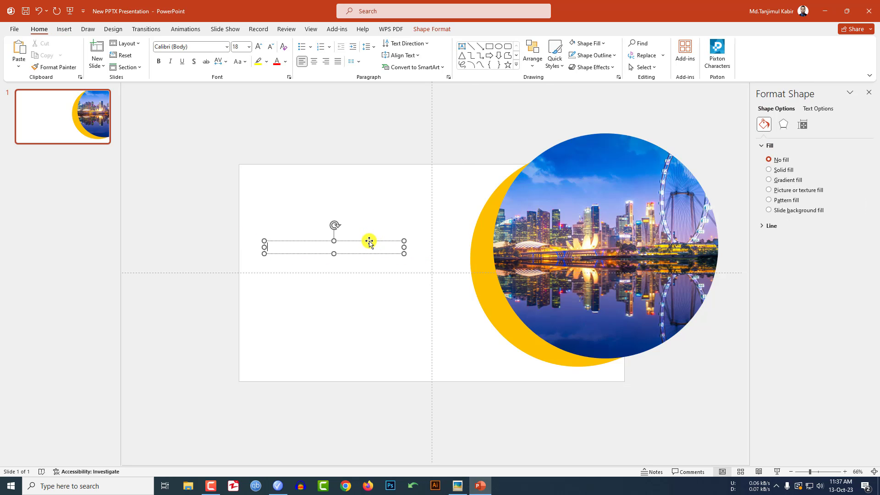
{"action": "type", "text": "YOUR TITLE HERE"}
- Format the title in bold LEMON MILK at size 48 and move it just above the horizontal guide on the left half
{"action": "key", "text": "ctrl+a"}
{"action": "left_click", "coordinate": [194, 48]}
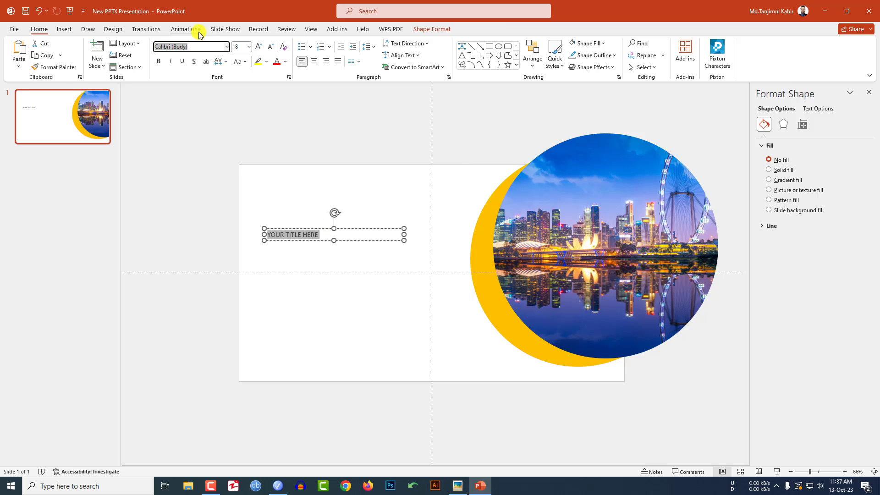
{"action": "type", "text": "LEMON MILK"}
{"action": "key", "text": "Return"}
{"action": "left_click", "coordinate": [257, 45]}
{"action": "left_click", "coordinate": [257, 46]}
{"action": "left_click", "coordinate": [257, 45]}
{"action": "left_click", "coordinate": [257, 46]}
{"action": "left_click", "coordinate": [258, 46]}
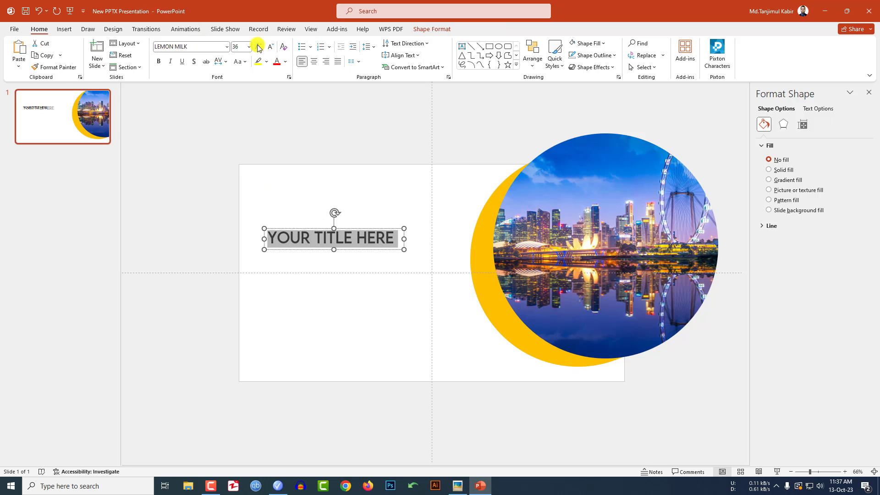
{"action": "left_click", "coordinate": [258, 45]}
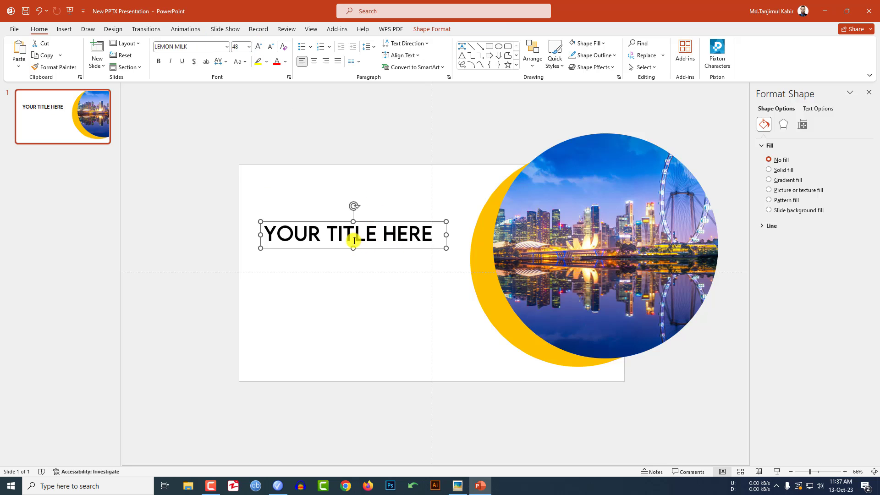
{"action": "triple_click", "coordinate": [354, 240]}
{"action": "key", "text": "ctrl+b"}
{"action": "left_click_drag", "start_coordinate": [341, 249], "coordinate": [337, 247]}
- Color the title text with the Eyedropper, sampling the gold of the crescent
{"action": "triple_click", "coordinate": [347, 230]}
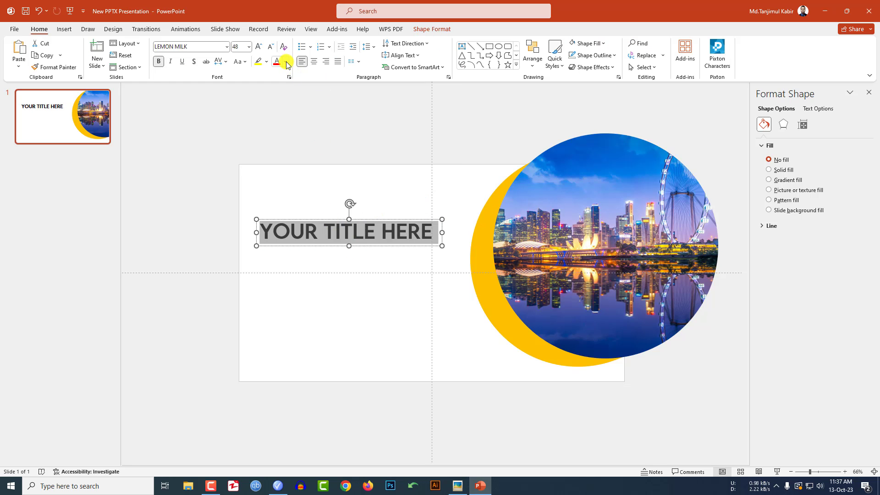
{"action": "left_click", "coordinate": [286, 64]}
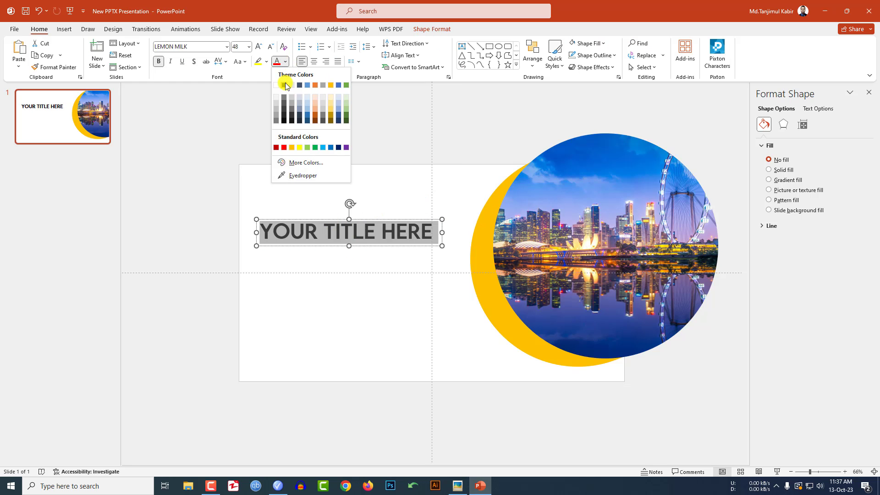
{"action": "left_click", "coordinate": [296, 175]}
{"action": "left_click", "coordinate": [486, 230]}
{"action": "left_click", "coordinate": [391, 268]}
- Apply the inner top shadow text effect to the title
{"action": "triple_click", "coordinate": [353, 232]}
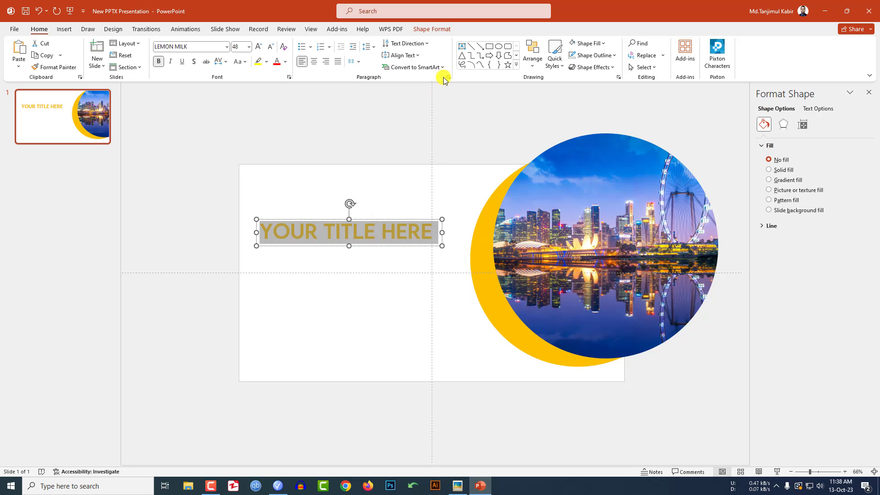
{"action": "left_click", "coordinate": [431, 29]}
{"action": "left_click", "coordinate": [513, 69]}
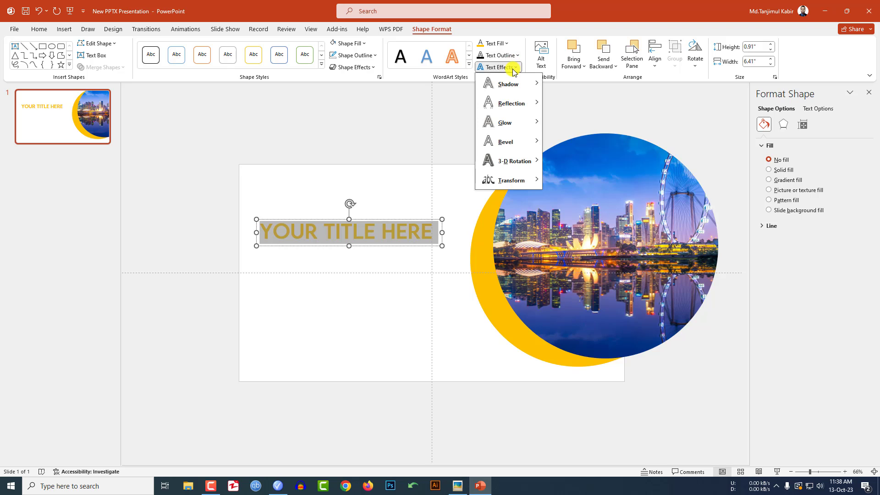
{"action": "mouse_move", "coordinate": [509, 85]}
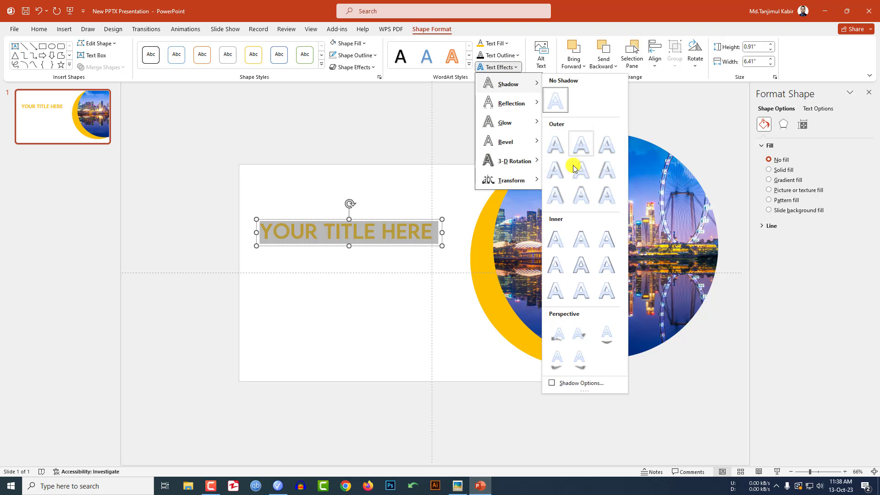
{"action": "left_click", "coordinate": [581, 239]}
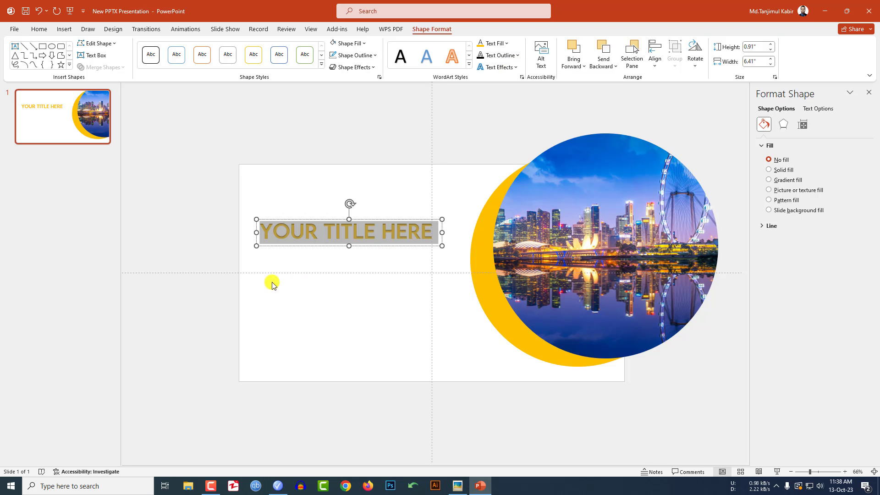
{"action": "left_click", "coordinate": [339, 292]}
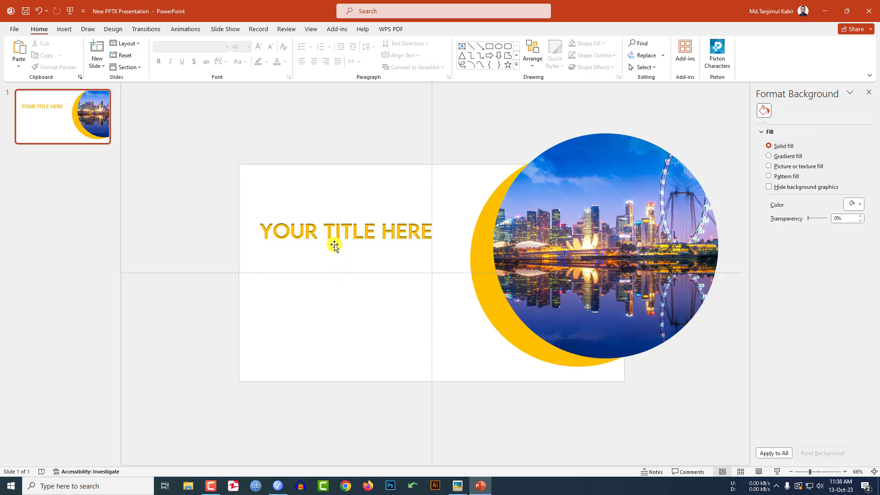
- Draw a rounded rectangle about 2.89" wide and 0.44" high above the title and fully round its corners
{"action": "left_click", "coordinate": [64, 29]}
{"action": "left_click", "coordinate": [156, 55]}
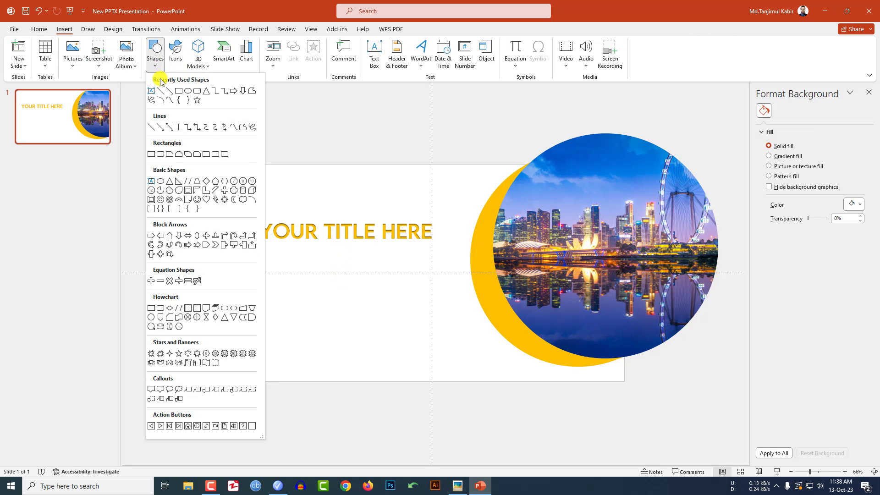
{"action": "left_click", "coordinate": [196, 91]}
{"action": "left_click_drag", "start_coordinate": [263, 202], "coordinate": [346, 215]}
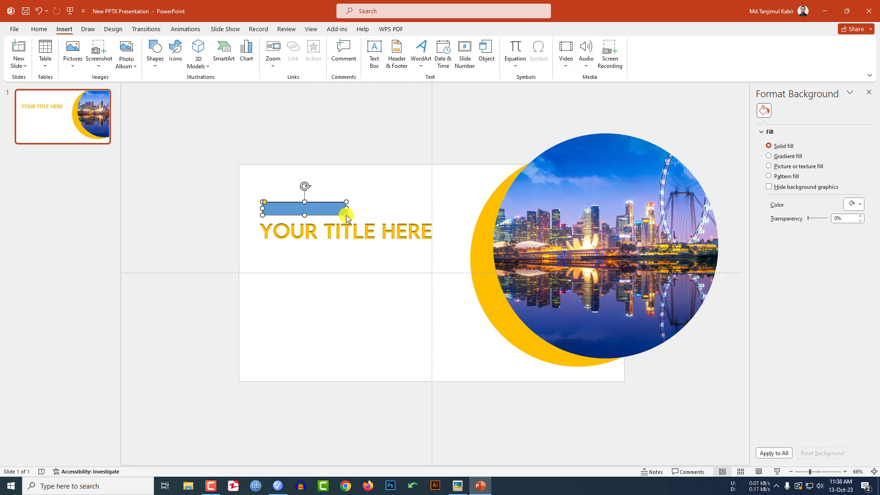
{"action": "left_click_drag", "start_coordinate": [265, 203], "coordinate": [274, 208]}
- Remove the rounded bar's outline, increase its height to about 0.6" and center it just above the title's left part
{"action": "left_click", "coordinate": [367, 55]}
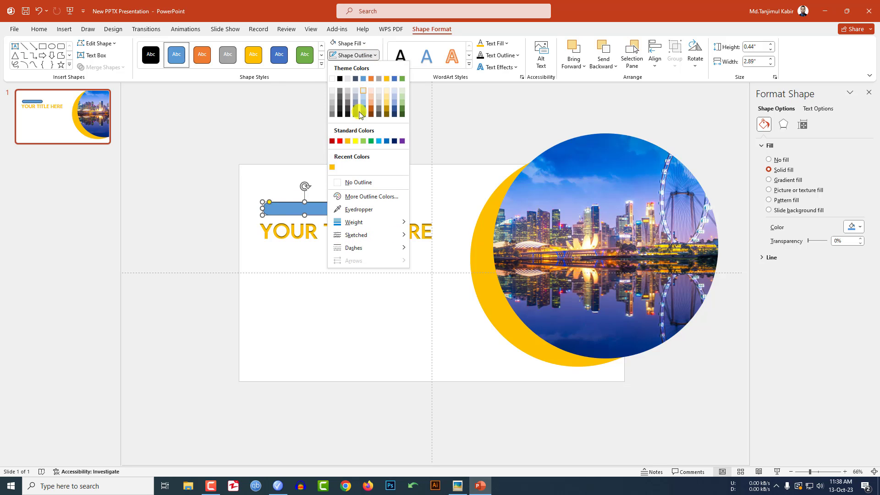
{"action": "left_click", "coordinate": [348, 182]}
{"action": "left_click_drag", "start_coordinate": [304, 214], "coordinate": [302, 220]}
{"action": "left_click_drag", "start_coordinate": [302, 208], "coordinate": [301, 203]}
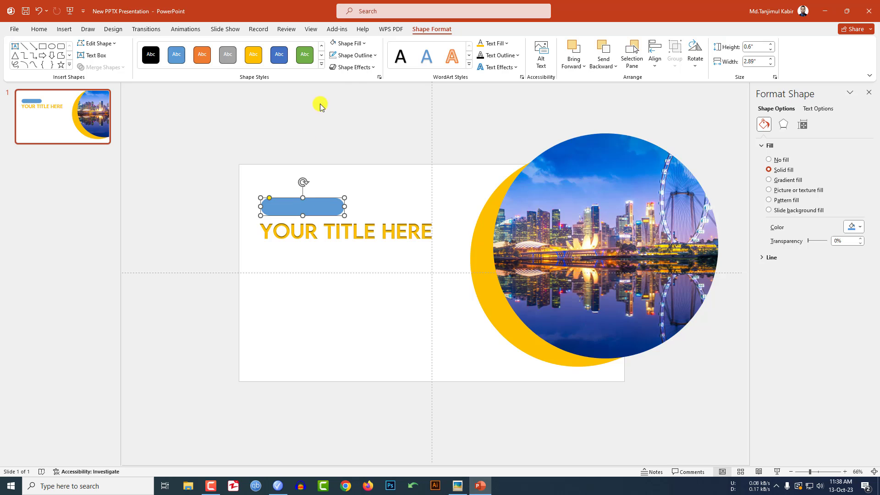
- Fill the rounded bar with the recently used gold color
{"action": "left_click", "coordinate": [363, 43]}
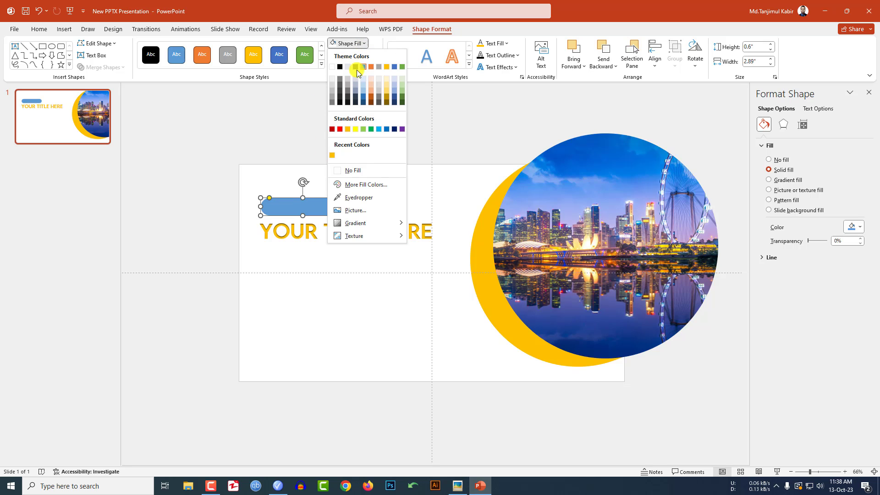
{"action": "left_click", "coordinate": [332, 155]}
{"action": "left_click", "coordinate": [358, 199]}
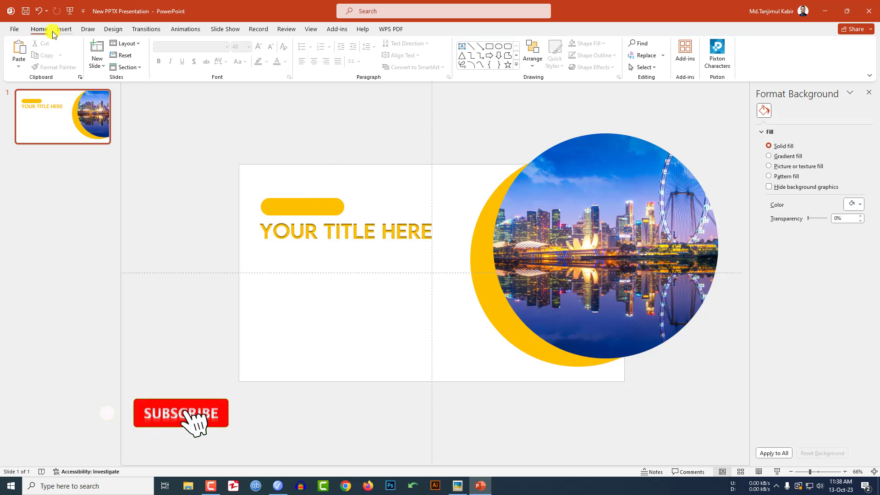
- Add a text box on the gold bar containing the text "Introduction"
{"action": "left_click", "coordinate": [64, 29]}
{"action": "left_click", "coordinate": [155, 55]}
{"action": "left_click", "coordinate": [152, 92]}
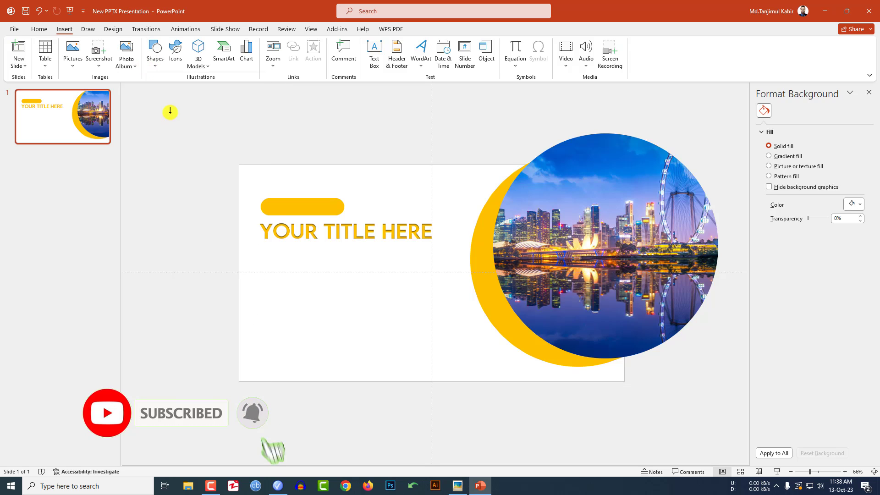
{"action": "left_click_drag", "start_coordinate": [269, 202], "coordinate": [328, 214]}
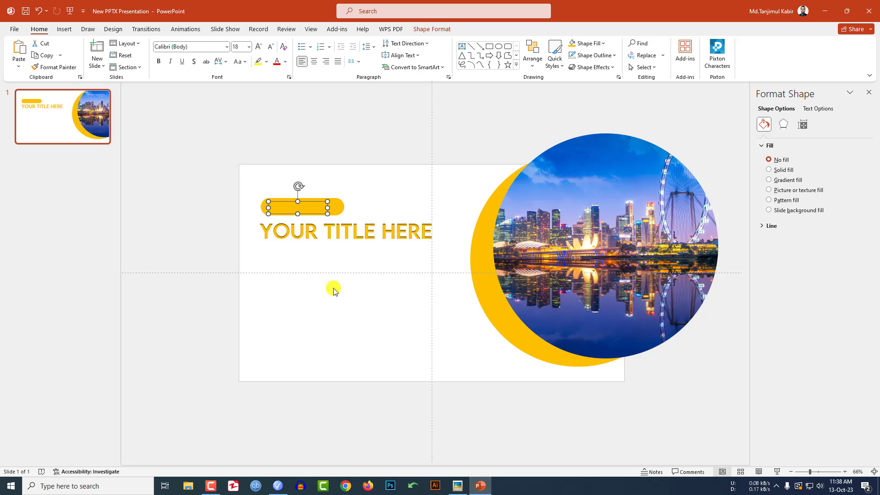
- Set the "Introduction" text in the Lora font and color it white
{"action": "double_click", "coordinate": [287, 206]}
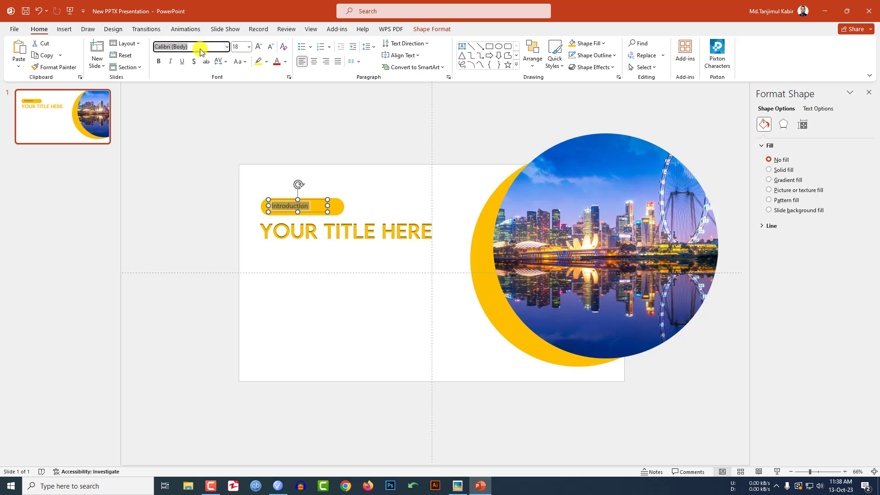
{"action": "type", "text": "Lora"}
{"action": "key", "text": "Return"}
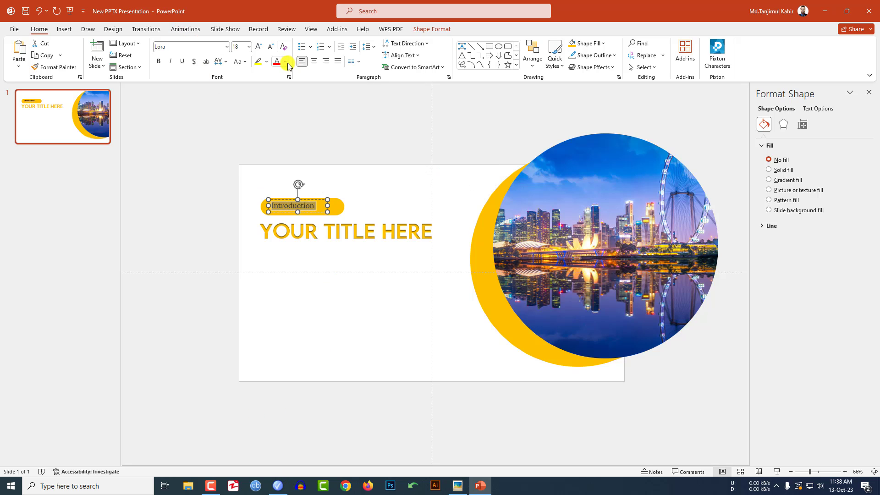
{"action": "left_click", "coordinate": [288, 62]}
{"action": "left_click", "coordinate": [275, 83]}
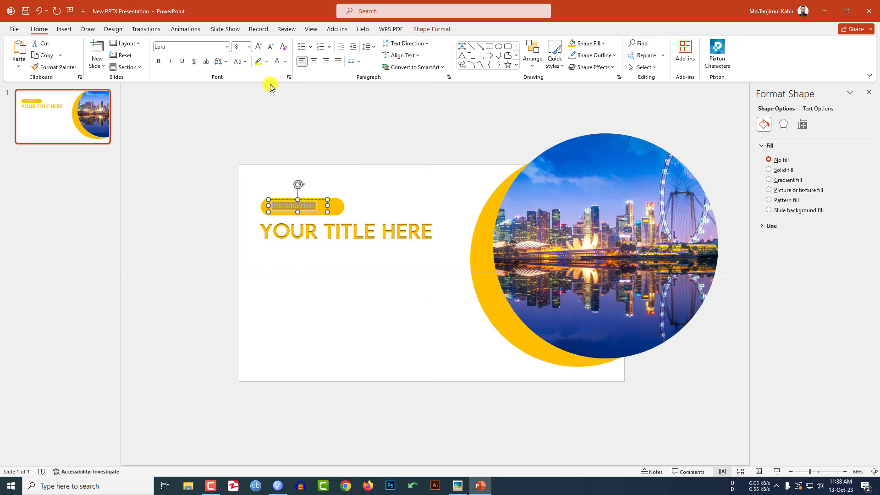
- Enlarge the "Introduction" text to size 28, make it bold and fit it inside the gold bar
{"action": "left_click", "coordinate": [260, 47]}
{"action": "left_click", "coordinate": [259, 46]}
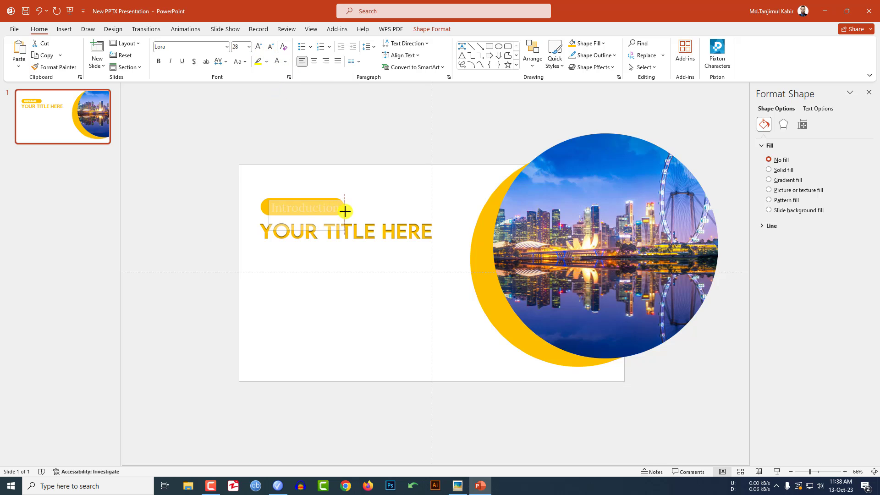
{"action": "left_click", "coordinate": [158, 62]}
{"action": "left_click", "coordinate": [394, 188]}
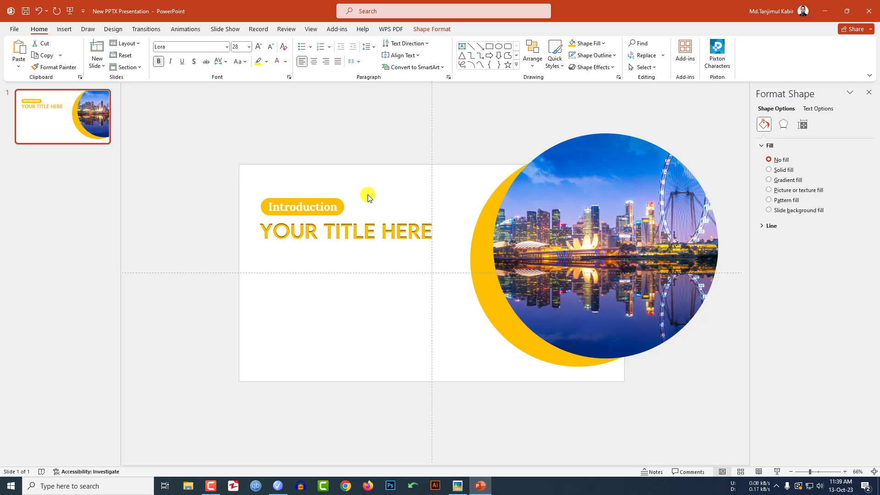
- Add a text box directly below the title and paste the subtitle "PERSONAL YEAR END SUMMARY REPORT"
{"action": "left_click", "coordinate": [65, 29]}
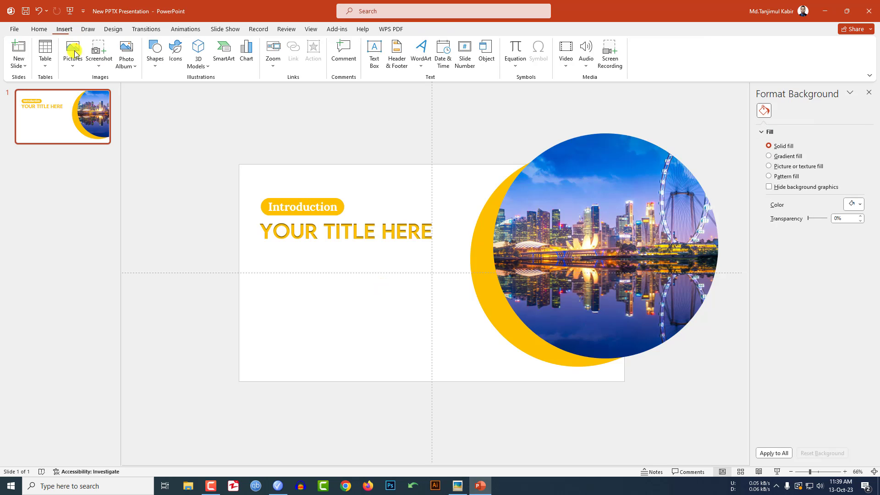
{"action": "left_click", "coordinate": [155, 63]}
{"action": "left_click", "coordinate": [152, 92]}
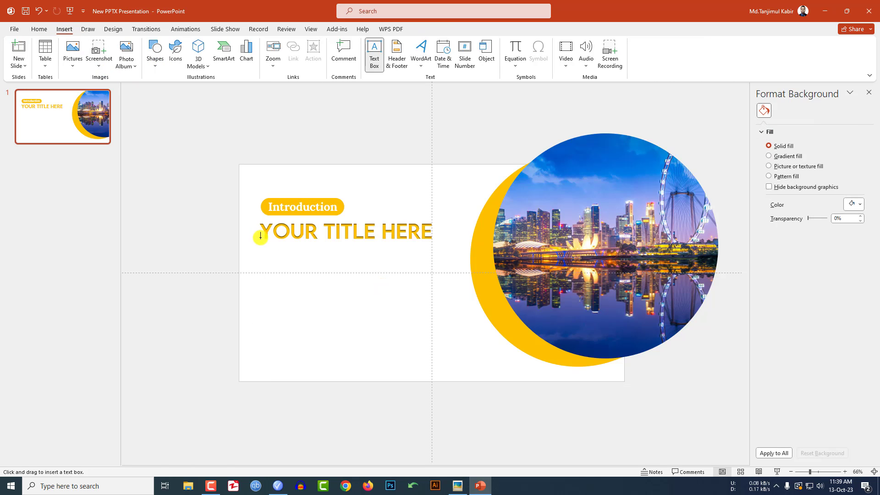
{"action": "left_click_drag", "start_coordinate": [265, 246], "coordinate": [434, 256]}
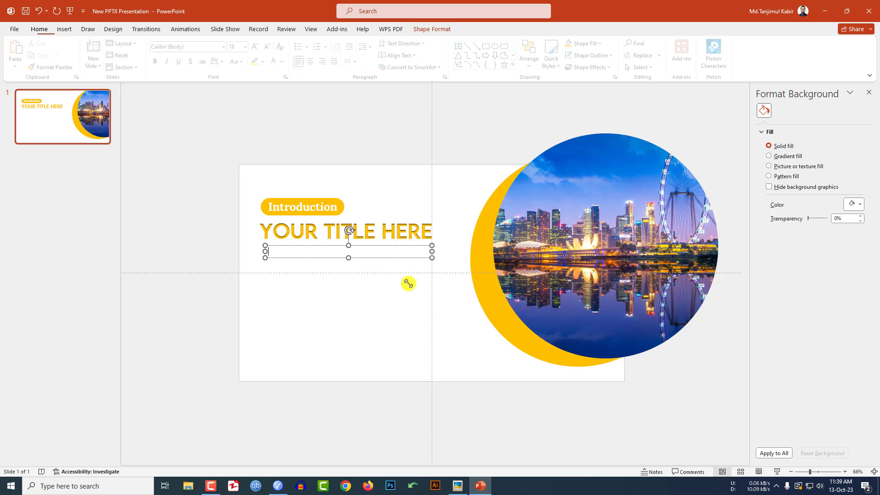
{"action": "left_click", "coordinate": [278, 485]}
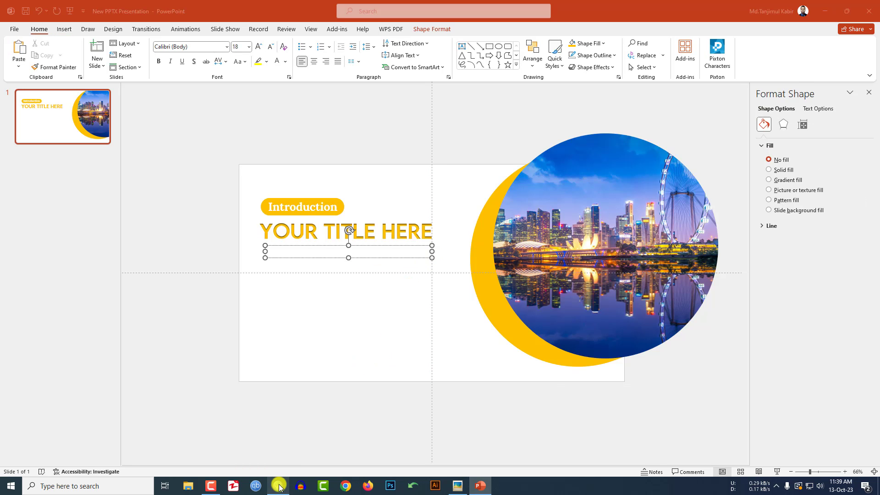
- Set the subtitle's character spacing to Very Loose
{"action": "triple_click", "coordinate": [311, 251]}
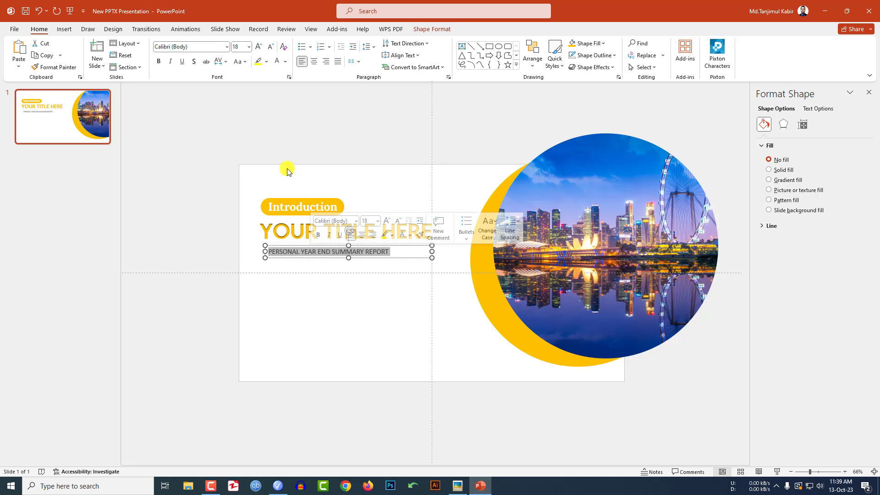
{"action": "left_click", "coordinate": [227, 62]}
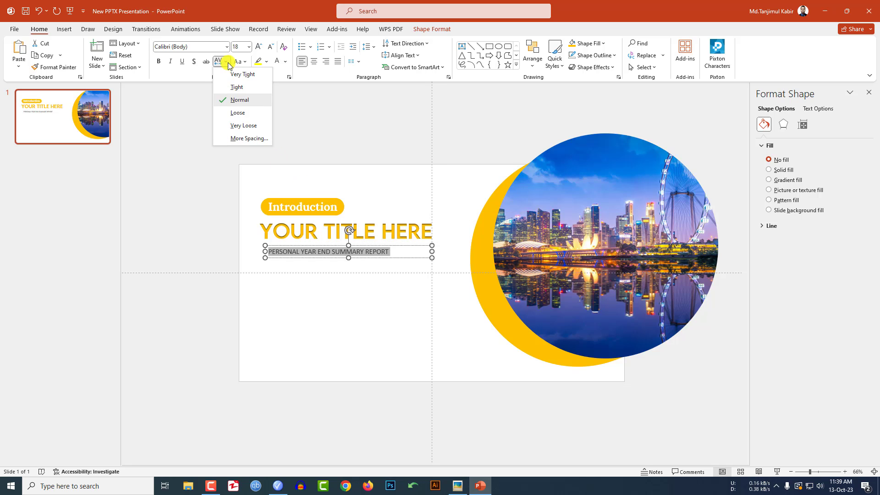
{"action": "left_click", "coordinate": [244, 125]}
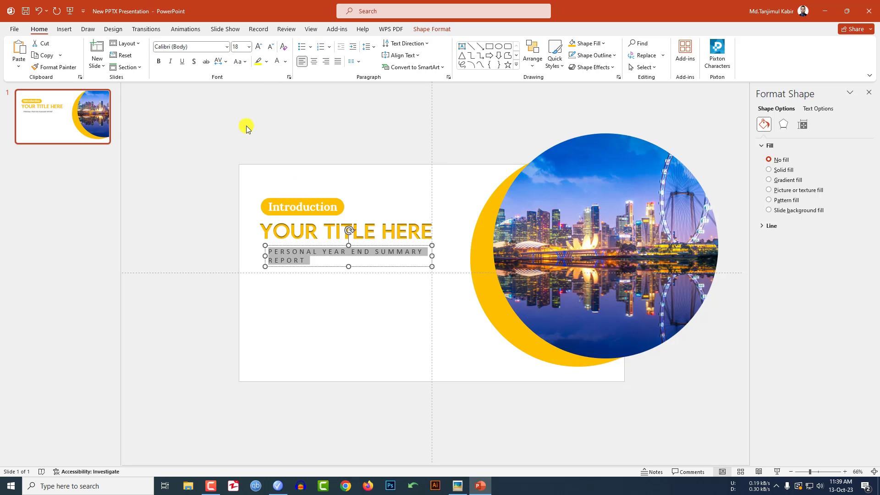
- Widen the subtitle's text box and reduce its text to size 14 so it fits on one line under the title
{"action": "left_click_drag", "start_coordinate": [432, 256], "coordinate": [478, 256]}
{"action": "triple_click", "coordinate": [418, 251]}
{"action": "left_click", "coordinate": [270, 48]}
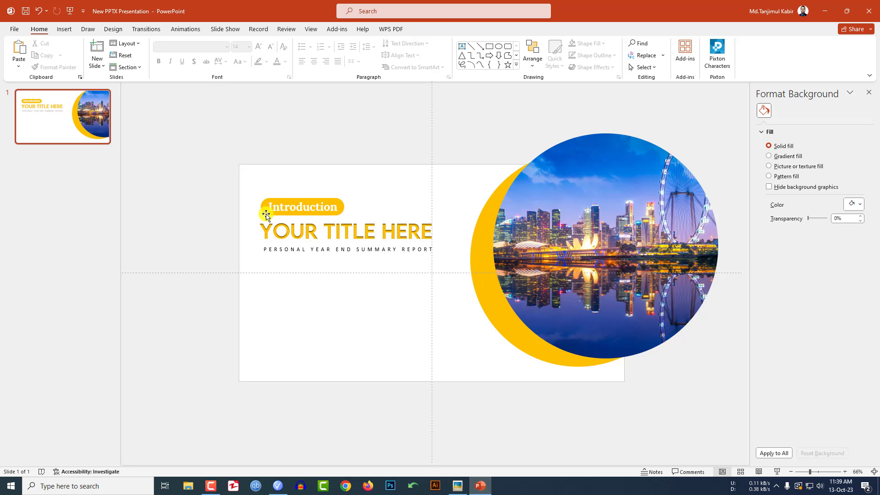
- Duplicate the gold bar below the subtitle, widen it to the title's width and make it slightly thinner
{"action": "left_click", "coordinate": [264, 211]}
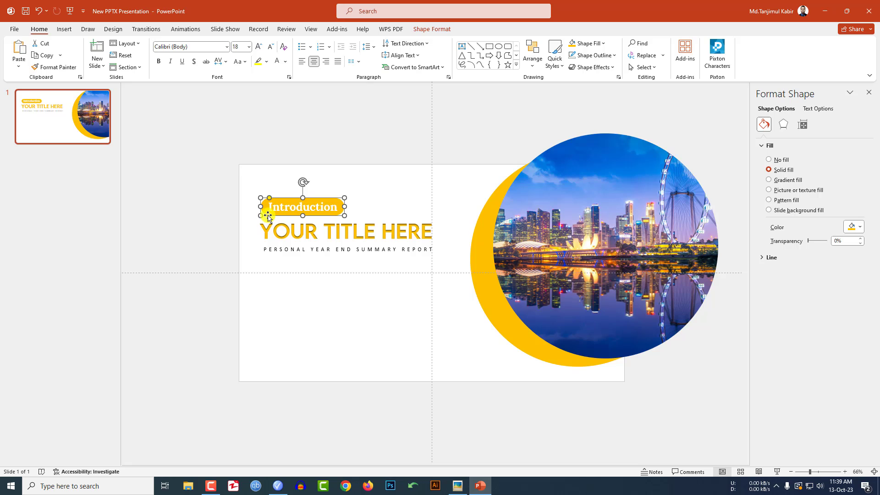
{"action": "left_click_drag", "start_coordinate": [268, 216], "coordinate": [279, 269]}
{"action": "left_click_drag", "start_coordinate": [349, 265], "coordinate": [431, 266]}
{"action": "left_click_drag", "start_coordinate": [347, 257], "coordinate": [346, 260]}
- Duplicate the "Introduction" text onto the lower gold bar, change it to "Add Your Short Description" and set it to size 24
{"action": "left_click", "coordinate": [315, 209]}
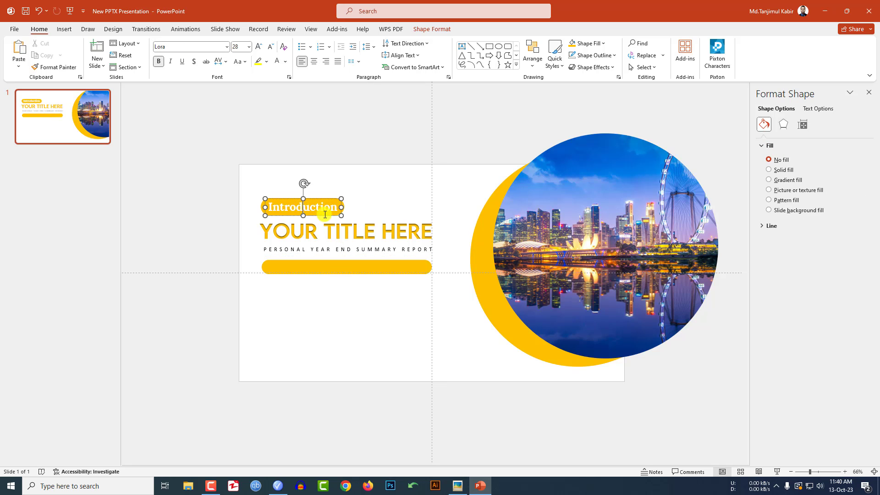
{"action": "left_click_drag", "start_coordinate": [325, 215], "coordinate": [431, 269]}
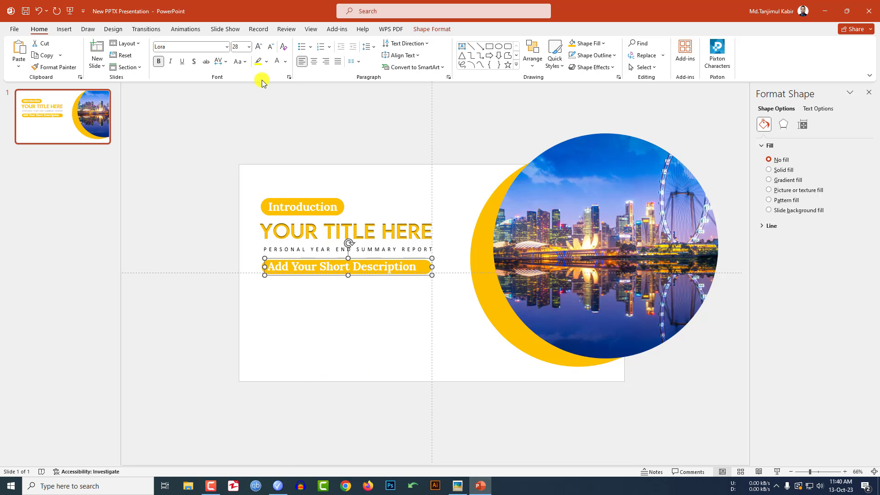
{"action": "left_click", "coordinate": [270, 48]}
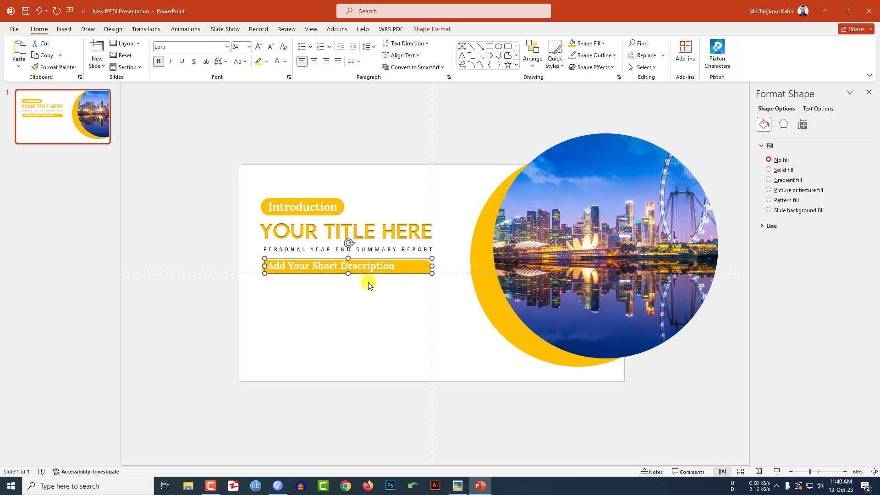
{"action": "left_click", "coordinate": [374, 330]}
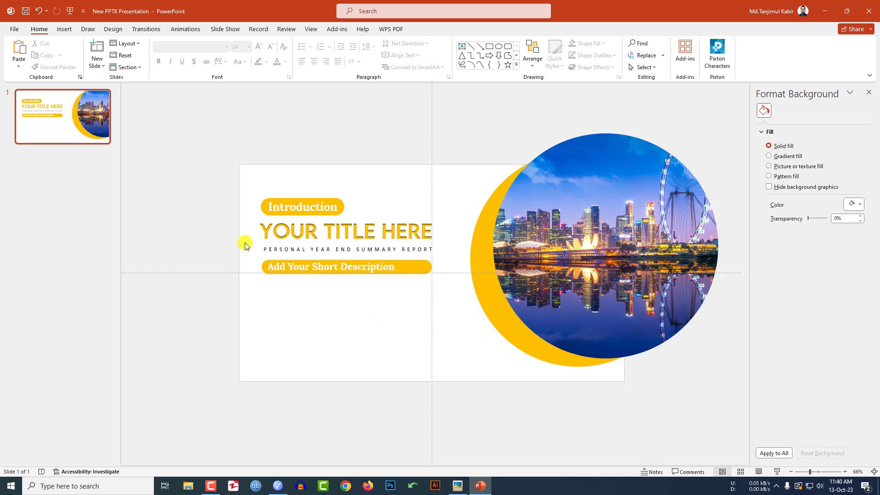
- Add a text box below the lower gold bar and paste a "REPORTED BY:" line with the reporter's name
{"action": "left_click", "coordinate": [70, 31]}
{"action": "left_click", "coordinate": [156, 63]}
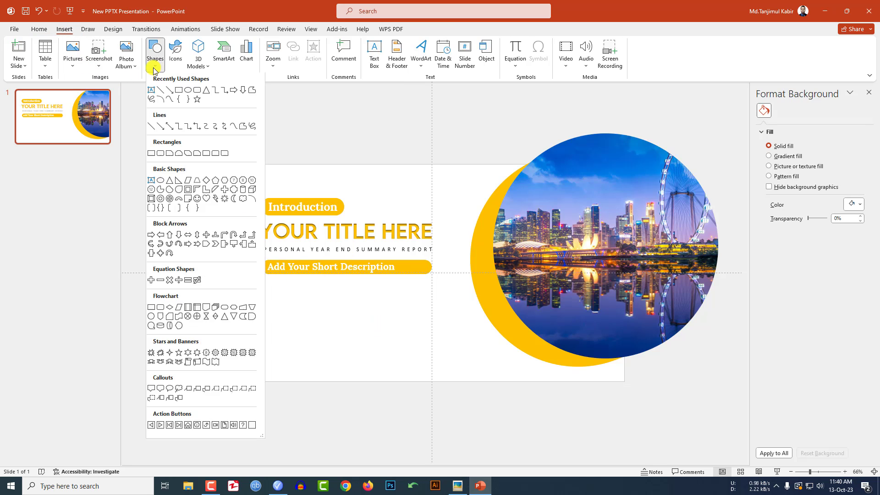
{"action": "left_click", "coordinate": [154, 89]}
{"action": "left_click_drag", "start_coordinate": [266, 289], "coordinate": [367, 313]}
{"action": "type", "text": "REPORTED BY: JHON WILLAIM"}
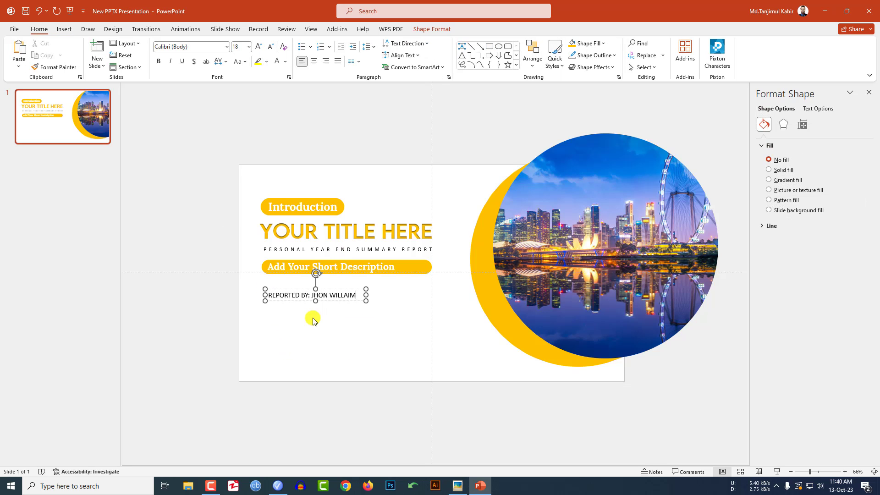
- Set the reporter line in LEMON MILK and duplicate it beneath as a line reading "DATE: 13-10-2023"
{"action": "triple_click", "coordinate": [348, 295]}
{"action": "left_click", "coordinate": [195, 43]}
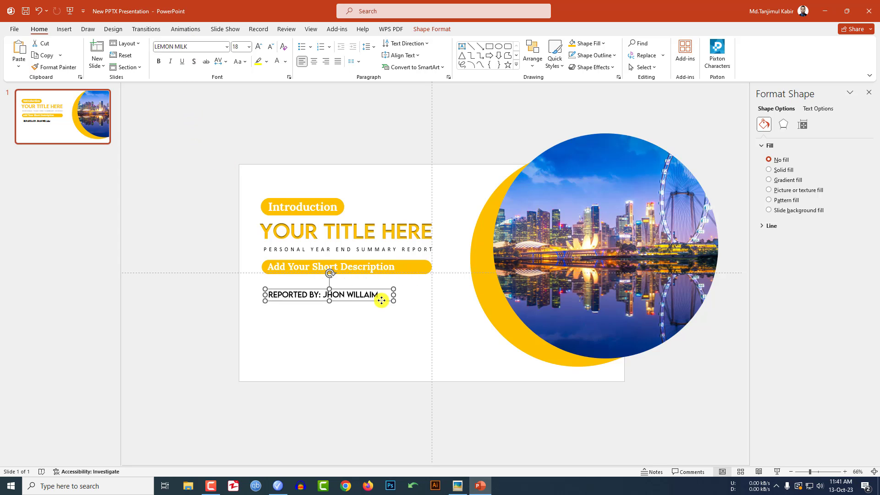
{"action": "left_click_drag", "start_coordinate": [382, 300], "coordinate": [368, 314]}
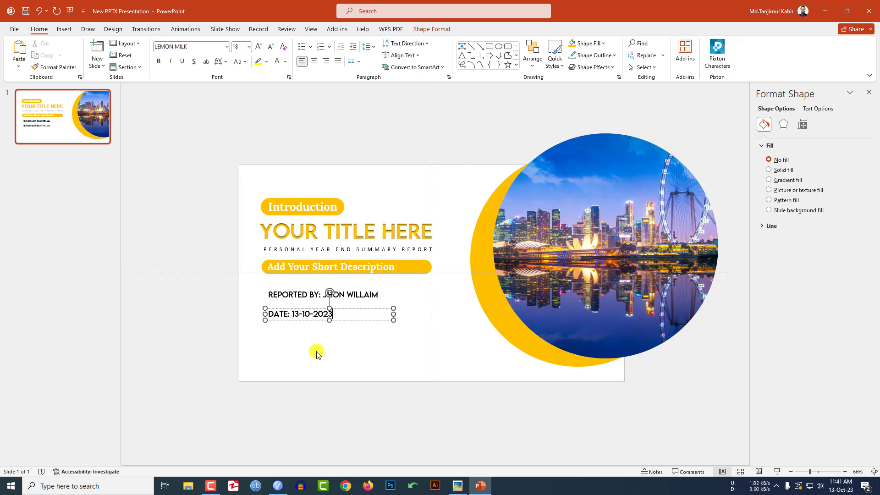
{"action": "left_click", "coordinate": [314, 354]}
{"action": "left_click", "coordinate": [305, 315]}
{"action": "left_click_drag", "start_coordinate": [305, 315], "coordinate": [306, 318]}
- Enlarge the date line to size 24 and the reporter line to match, and nudge both lines slightly down
{"action": "triple_click", "coordinate": [305, 315]}
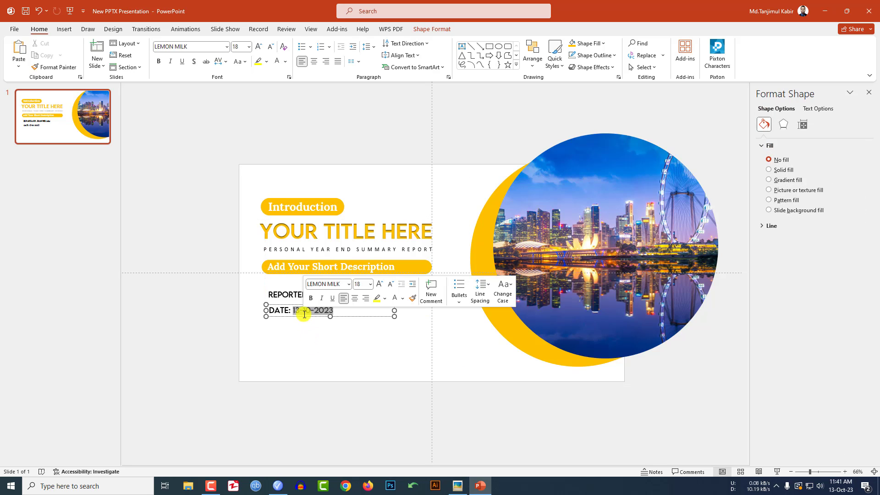
{"action": "left_click", "coordinate": [259, 47]}
{"action": "left_click", "coordinate": [259, 47]}
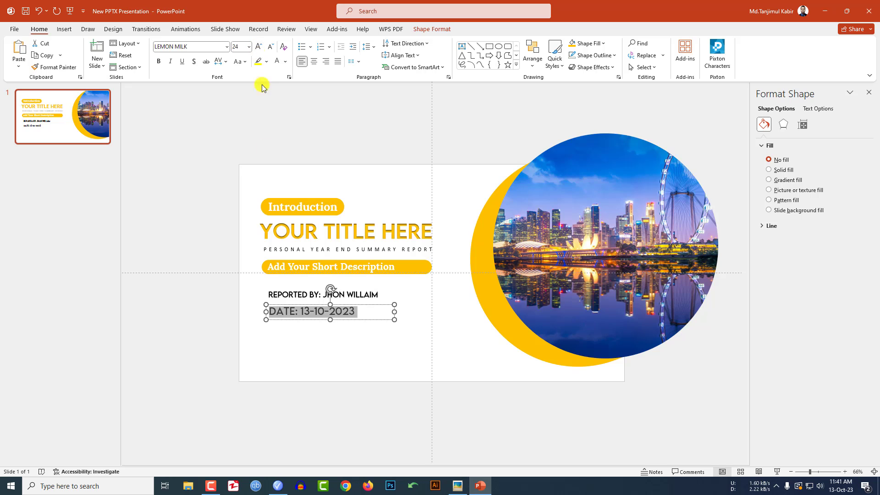
{"action": "left_click", "coordinate": [299, 294]}
{"action": "left_click_drag", "start_coordinate": [234, 273], "coordinate": [475, 367]}
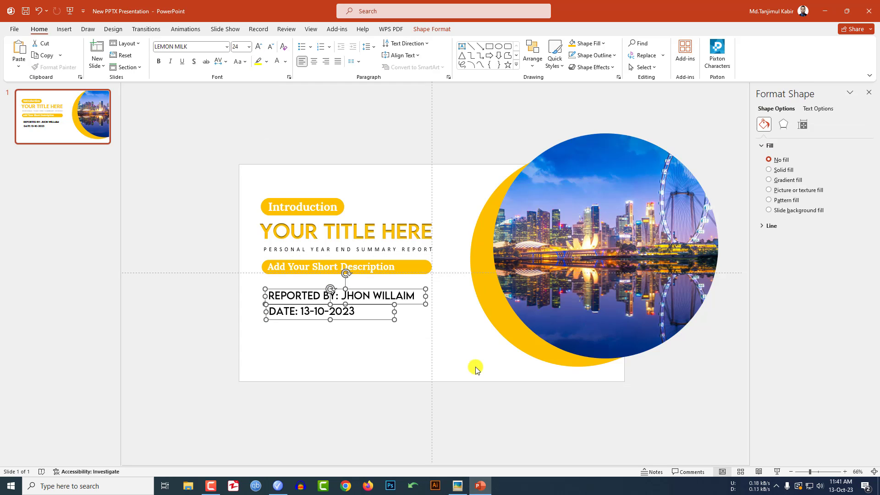
{"action": "key", "text": "Down"}
{"action": "key", "text": "Down"}
{"action": "left_click", "coordinate": [422, 366]}
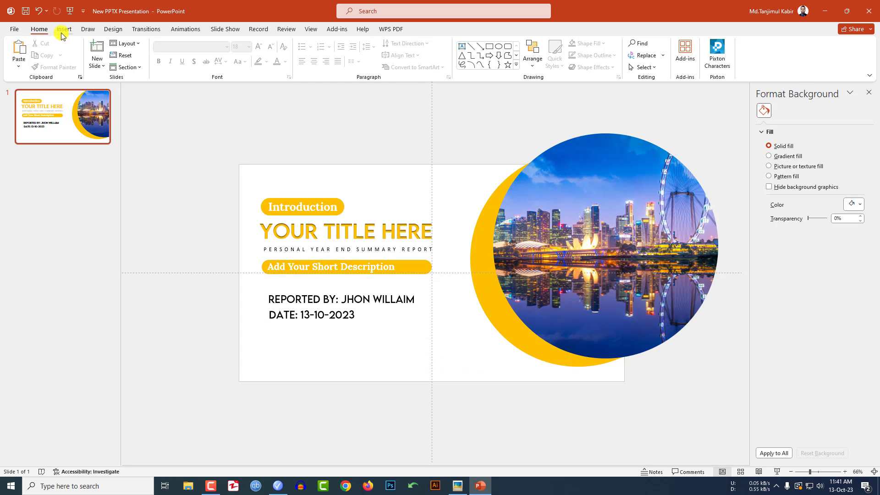
- Draw a circle about 0.95" in diameter to the lower right of the date line
{"action": "left_click", "coordinate": [64, 29]}
{"action": "left_click", "coordinate": [155, 54]}
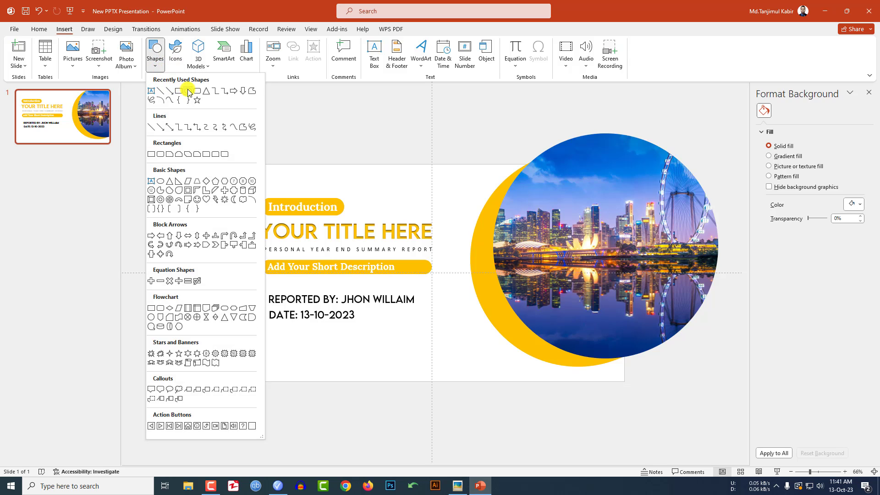
{"action": "left_click", "coordinate": [188, 91]}
{"action": "mouse_move", "coordinate": [410, 332]}
{"action": "left_mouse_down"}
{"action": "mouse_move", "coordinate": [439, 364]}
{"action": "mouse_move", "coordinate": [398, 328]}
{"action": "left_mouse_up"}
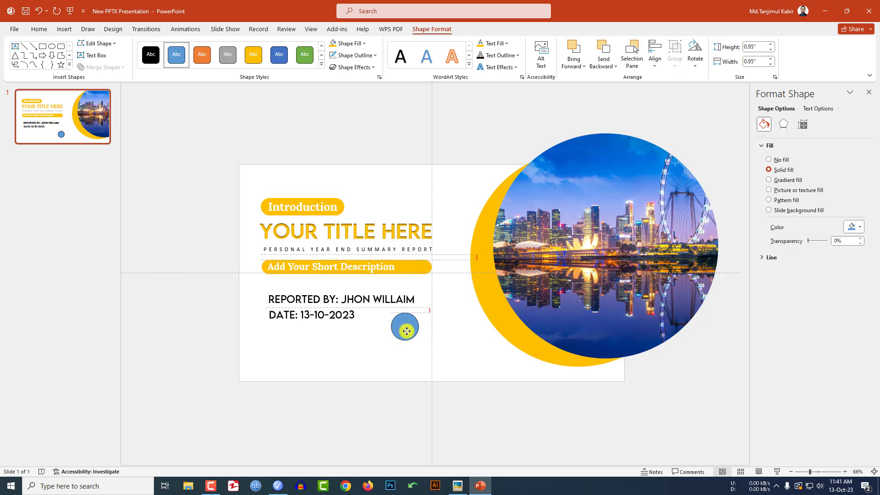
- Remove the circle's outline, fill it with the recently used gold, and shrink it to about 0.76" in diameter
{"action": "left_click", "coordinate": [353, 55]}
{"action": "left_click", "coordinate": [340, 182]}
{"action": "left_click", "coordinate": [347, 43]}
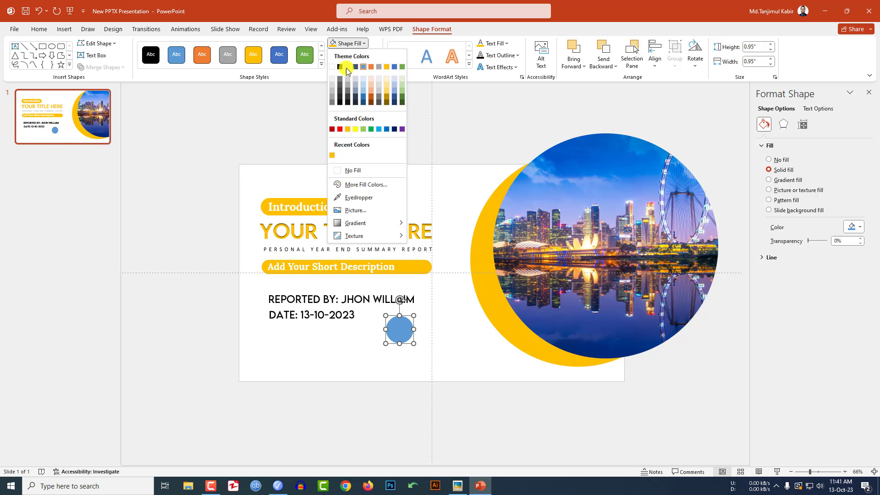
{"action": "left_click", "coordinate": [333, 155]}
{"action": "left_click_drag", "start_coordinate": [414, 313], "coordinate": [405, 320]}
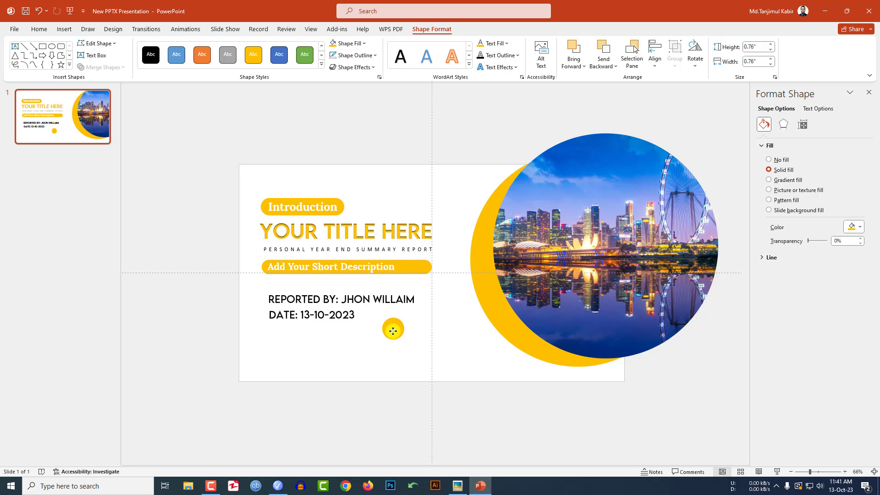
- Apply the centered outer shadow preset to the gold circle
{"action": "left_click", "coordinate": [367, 67]}
{"action": "mouse_move", "coordinate": [376, 83]}
{"action": "mouse_move", "coordinate": [381, 104]}
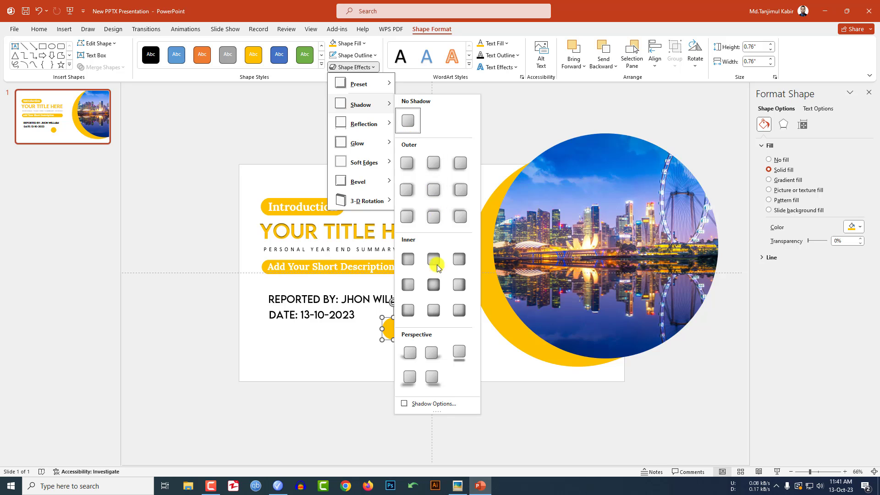
{"action": "left_click", "coordinate": [433, 189]}
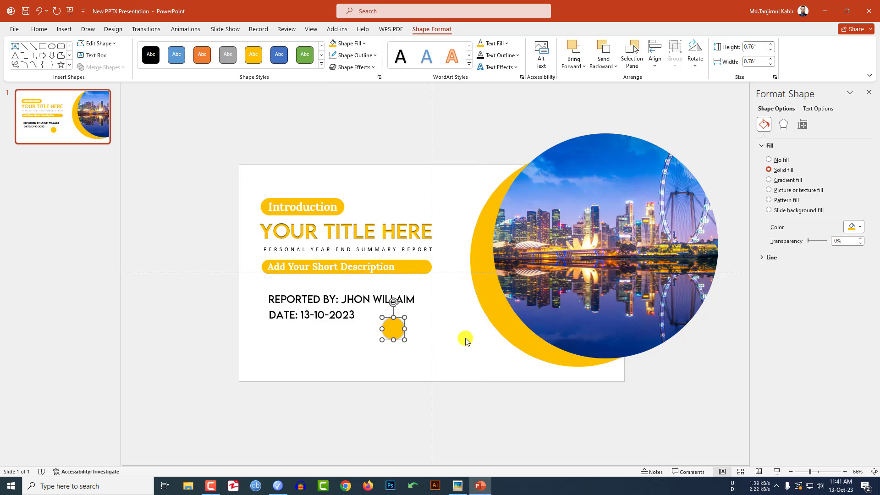
- Duplicate the gold circle into two smaller copies, one right of the reporter line and one near the crescent's lower edge
{"action": "key", "text": "ctrl+d"}
{"action": "left_click_drag", "start_coordinate": [404, 336], "coordinate": [385, 345]}
{"action": "key", "text": "ctrl+d"}
{"action": "left_click", "coordinate": [392, 359]}
{"action": "left_click", "coordinate": [393, 382]}
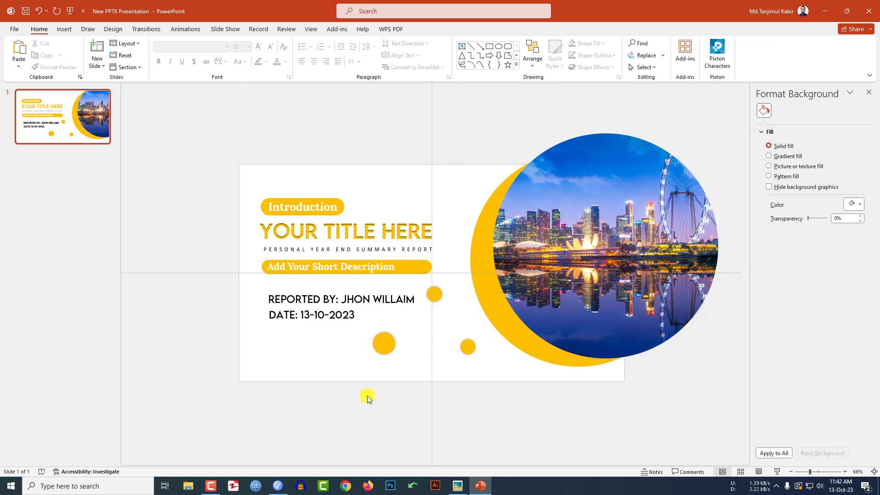
- Animate the skyline picture group with Fly In from Top-Right and a duration of 2 seconds
{"action": "left_click", "coordinate": [582, 246]}
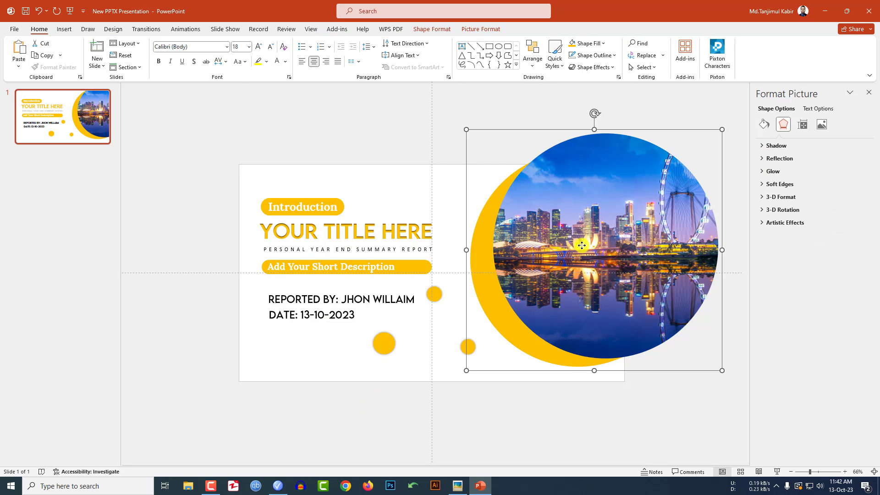
{"action": "left_click", "coordinate": [185, 29]}
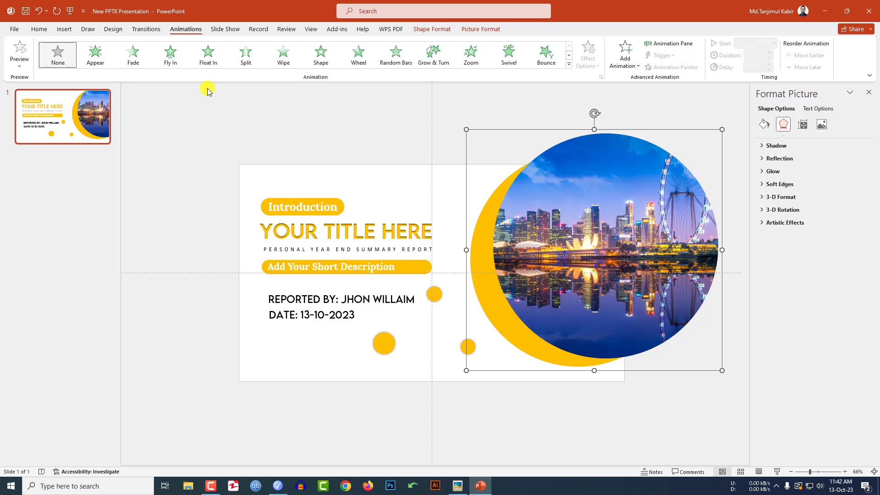
{"action": "left_click", "coordinate": [171, 54]}
{"action": "left_click", "coordinate": [589, 64]}
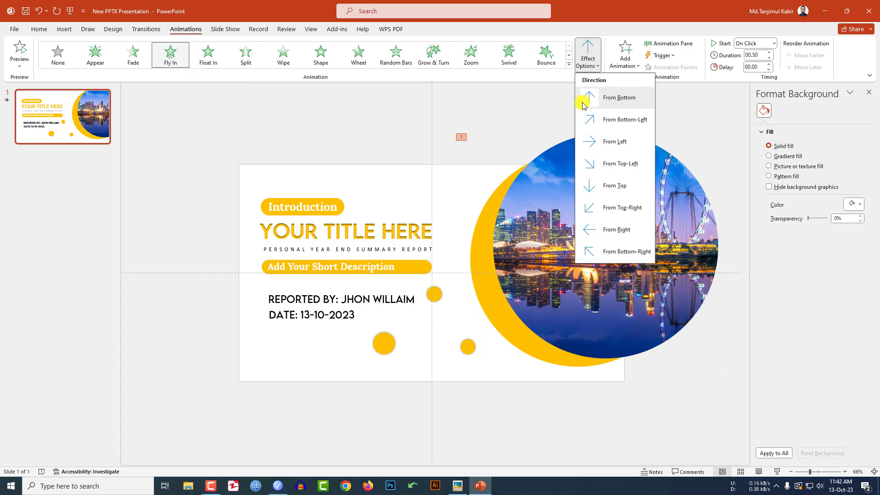
{"action": "left_click", "coordinate": [622, 209]}
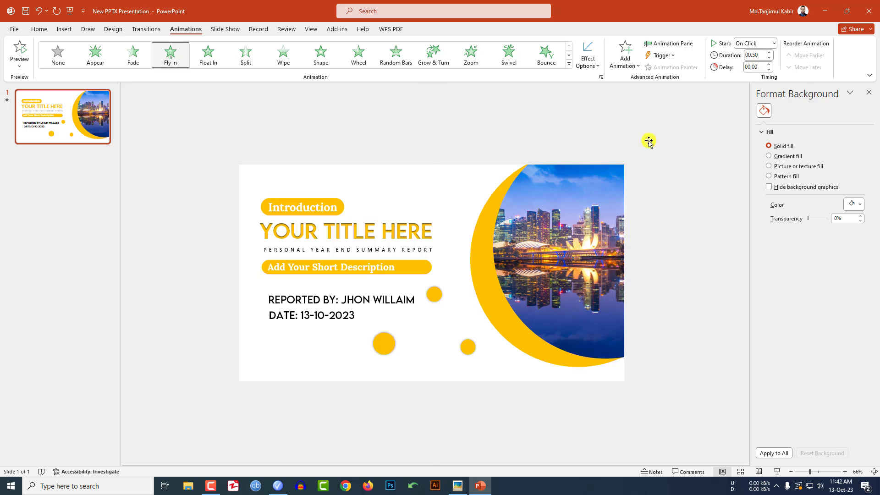
{"action": "left_click", "coordinate": [770, 53]}
{"action": "left_click", "coordinate": [769, 53]}
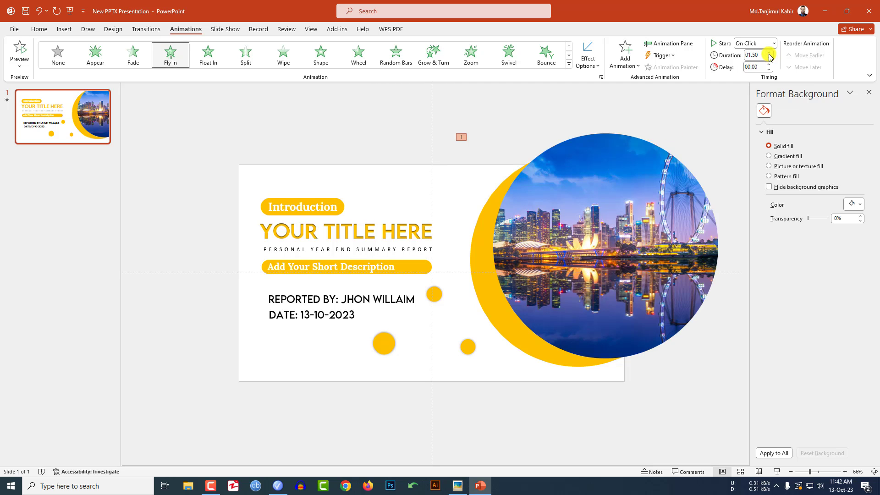
- Set a bounce end of 1 sec in the effect options of the picture group's Fly In animation
{"action": "left_click", "coordinate": [671, 43]}
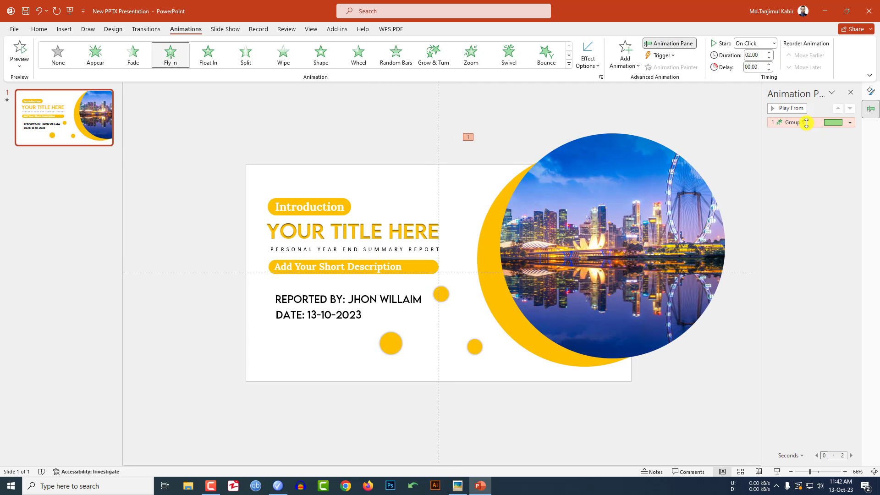
{"action": "left_click", "coordinate": [851, 123]}
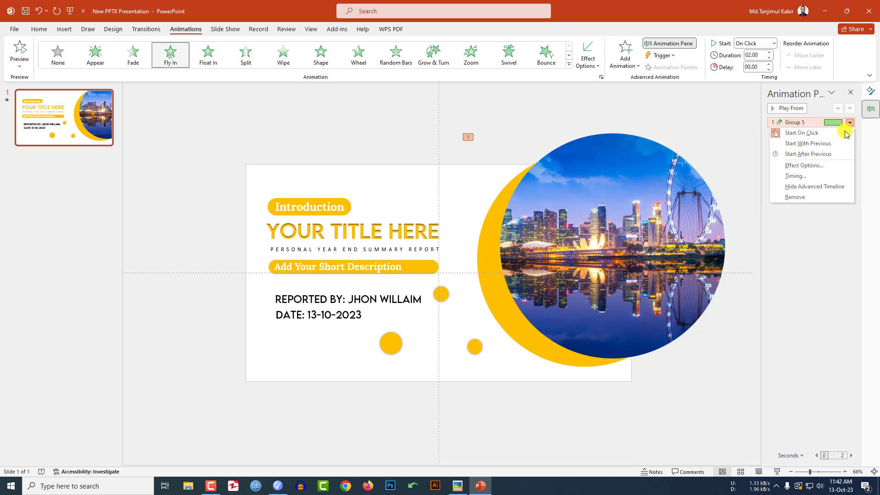
{"action": "left_click", "coordinate": [815, 165]}
{"action": "left_click_drag", "start_coordinate": [417, 237], "coordinate": [429, 239]}
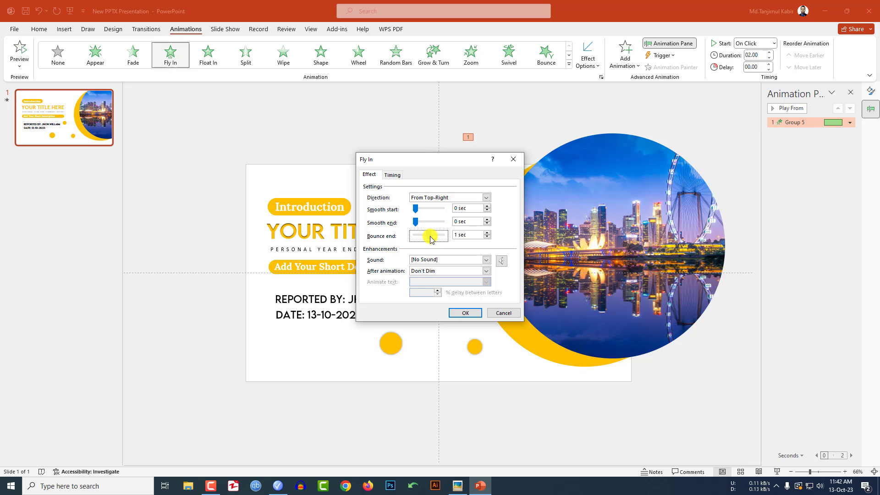
{"action": "left_click", "coordinate": [465, 313]}
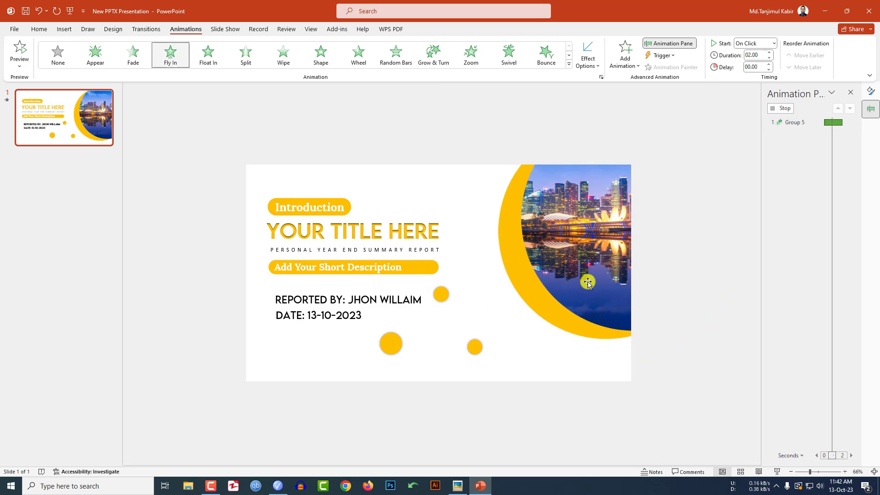
- Copy the picture group's animation to the "YOUR TITLE HERE" text with Animation Painter
{"action": "left_click", "coordinate": [359, 233]}
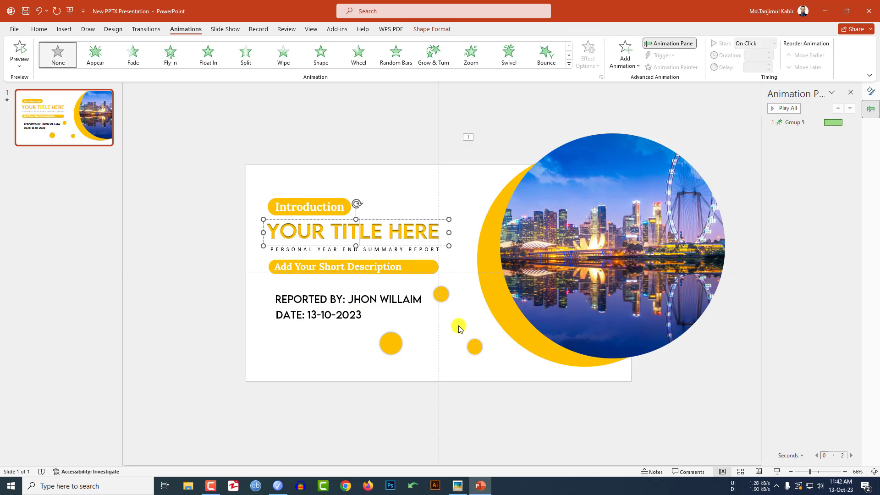
{"action": "left_click", "coordinate": [524, 271]}
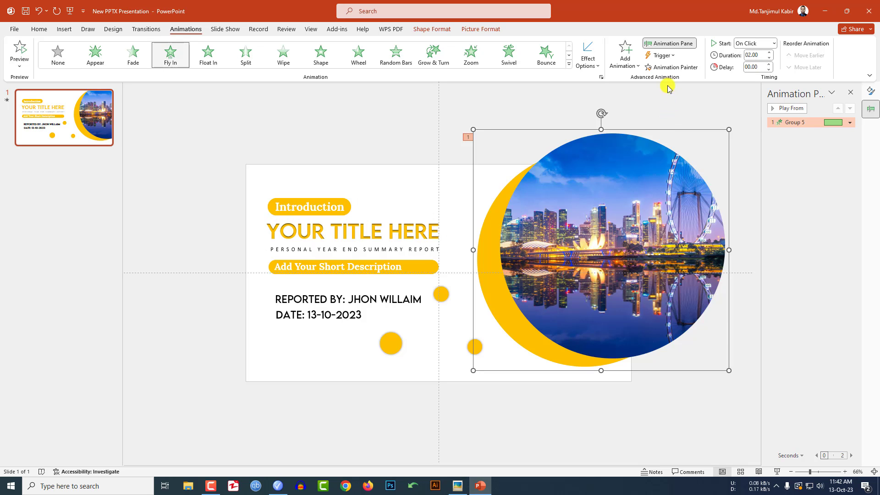
{"action": "left_click", "coordinate": [670, 67]}
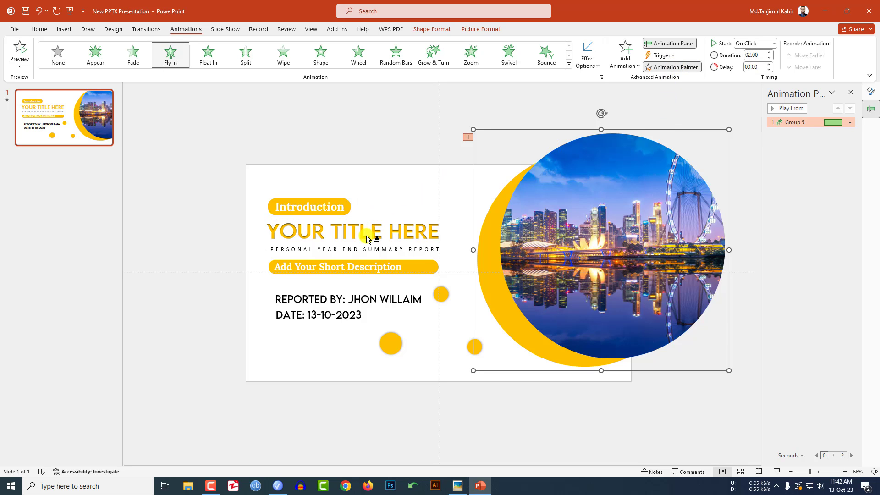
{"action": "left_click", "coordinate": [366, 235]}
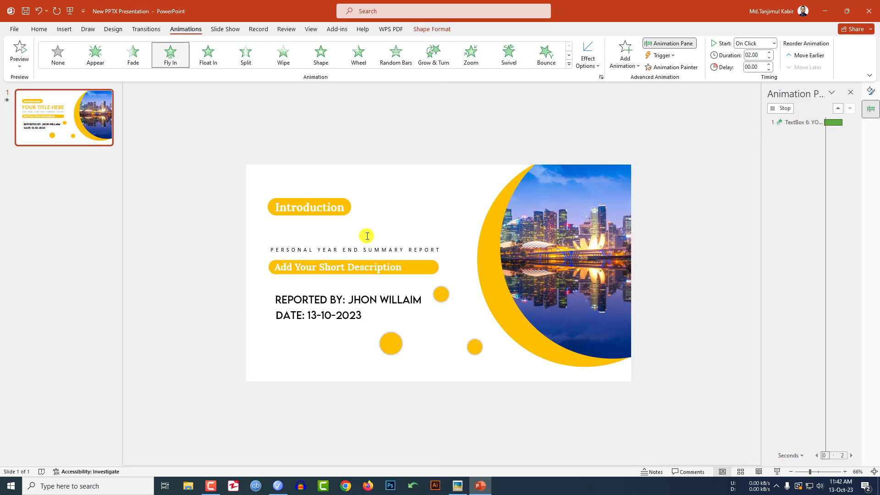
- Set the title's Fly In direction to From Left and its start to After Previous
{"action": "left_click", "coordinate": [591, 63]}
{"action": "left_click", "coordinate": [598, 141]}
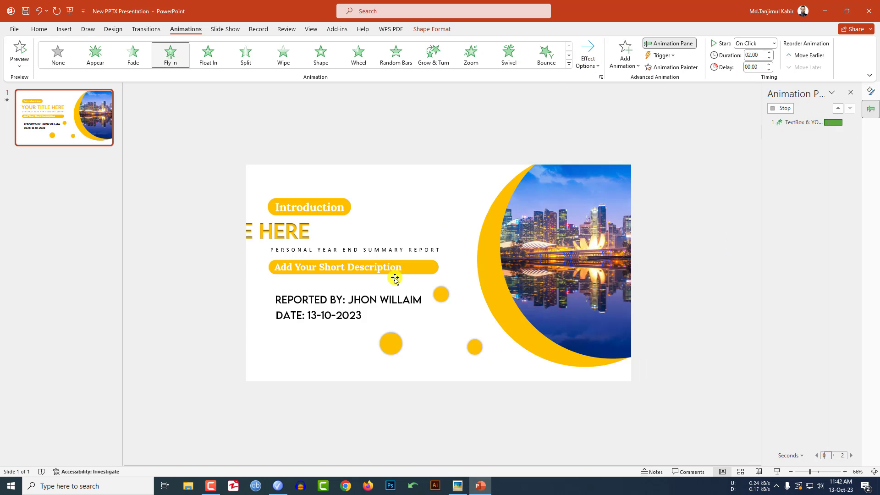
{"action": "left_click", "coordinate": [757, 44]}
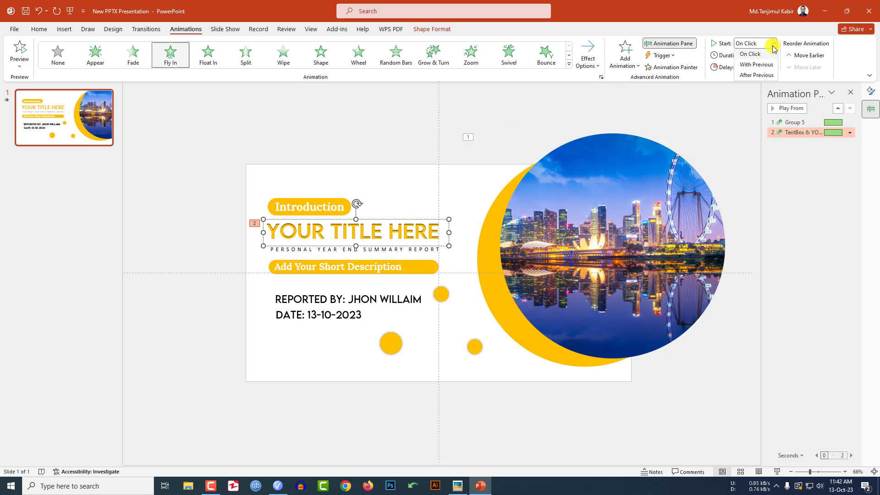
{"action": "left_click", "coordinate": [754, 73]}
- Group the "Introduction" text with its gold bar and copy the title's animation to the group
{"action": "left_click_drag", "start_coordinate": [251, 181], "coordinate": [383, 226]}
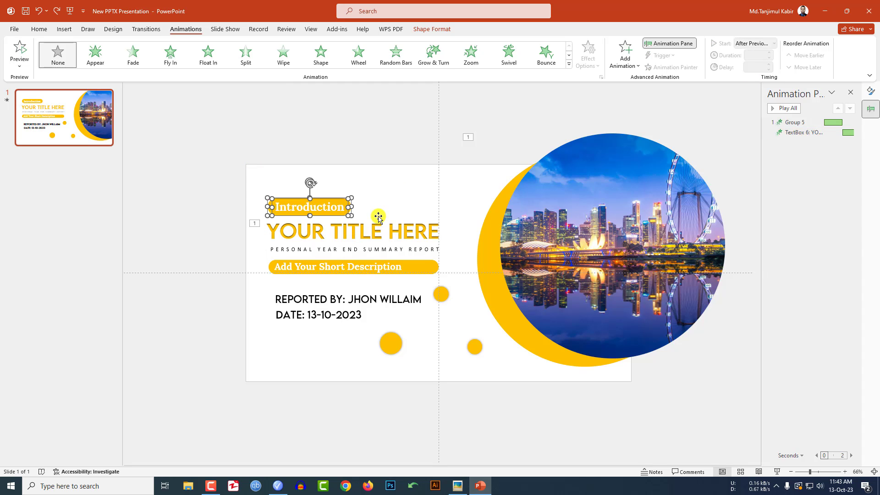
{"action": "key", "text": "ctrl+g"}
{"action": "left_click", "coordinate": [340, 229]}
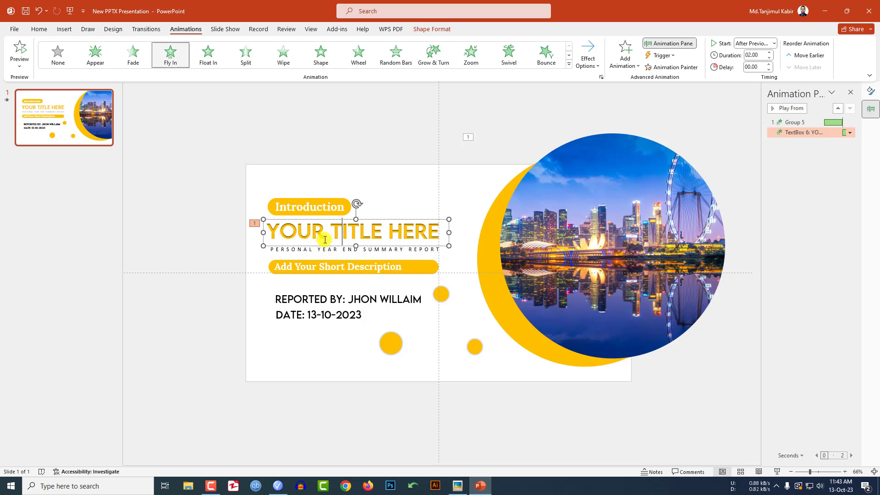
{"action": "left_click", "coordinate": [676, 67]}
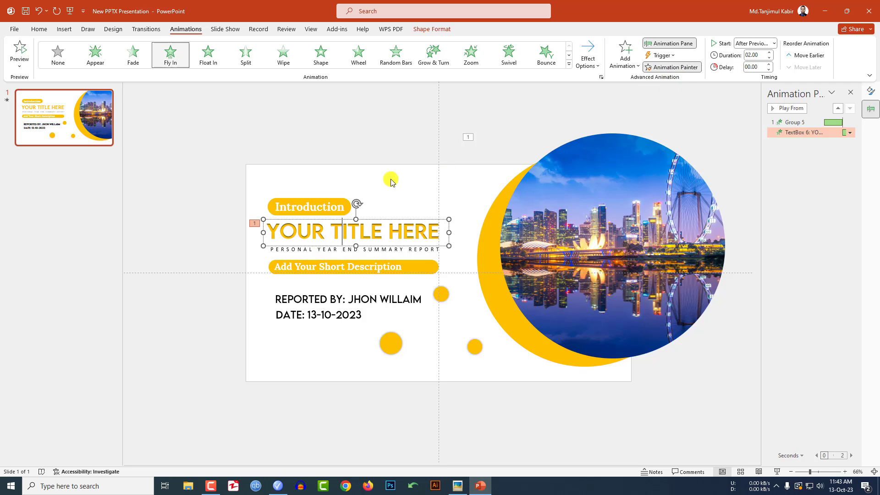
{"action": "left_click", "coordinate": [338, 204]}
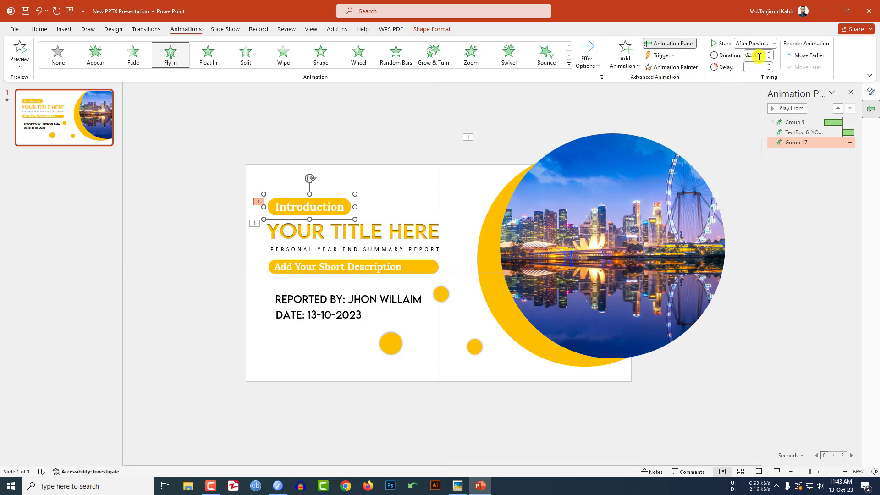
- Set the "Introduction" group's animation to start With Previous and copy it to the "PERSONAL YEAR END SUMMARY REPORT" line
{"action": "left_click", "coordinate": [774, 46]}
{"action": "left_click", "coordinate": [752, 58]}
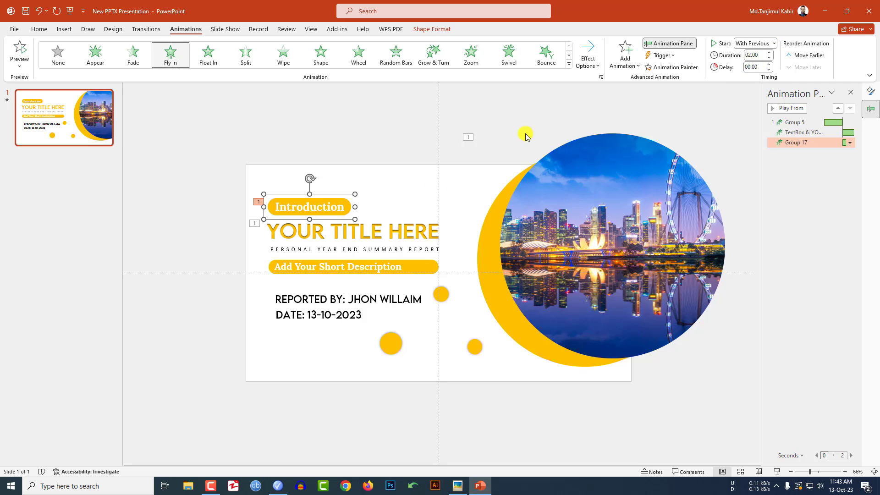
{"action": "left_click", "coordinate": [674, 68]}
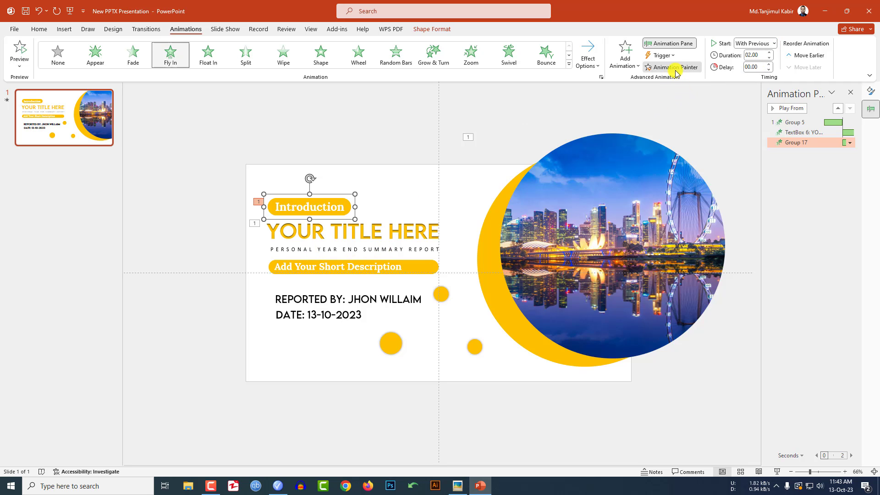
{"action": "left_click", "coordinate": [316, 248]}
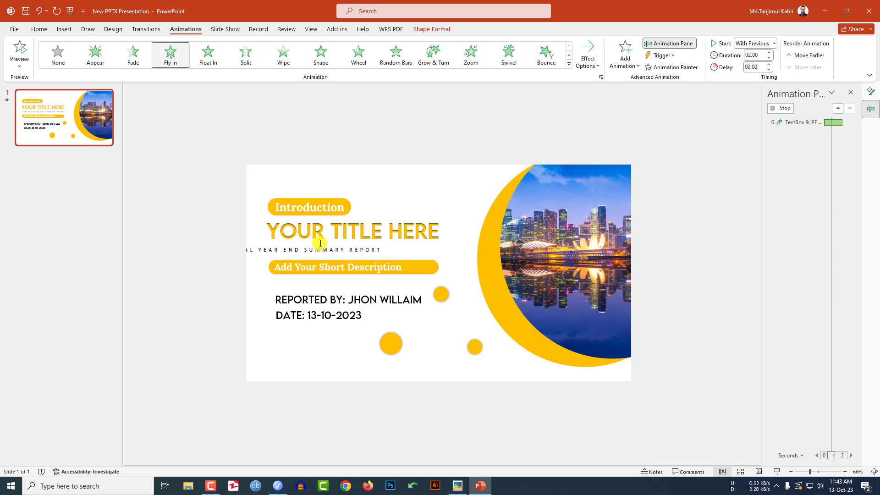
- Group the "Add Your Short Description" text with its gold bar and copy the subtitle line's animation to the group
{"action": "left_click", "coordinate": [277, 270]}
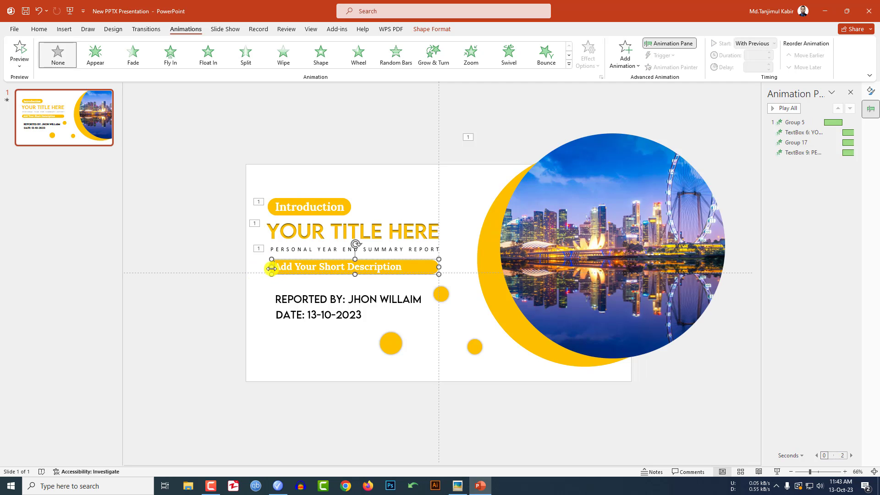
{"action": "left_click", "coordinate": [383, 275]}
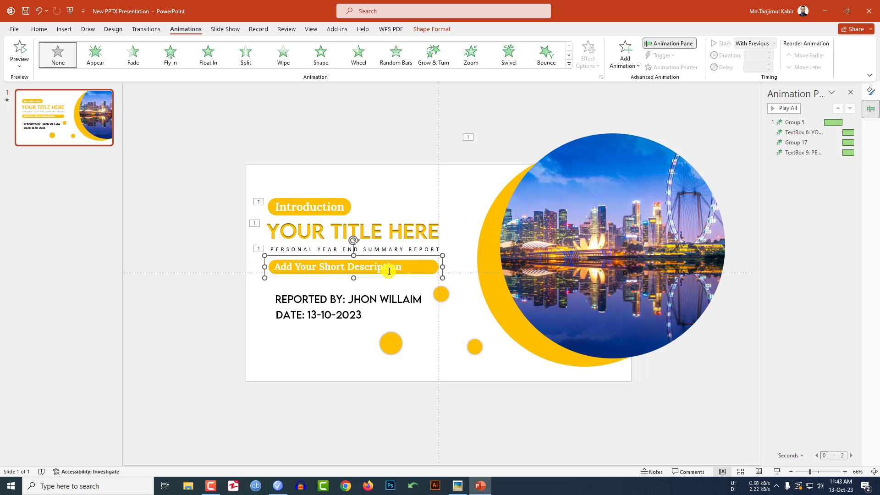
{"action": "left_click", "coordinate": [334, 250]}
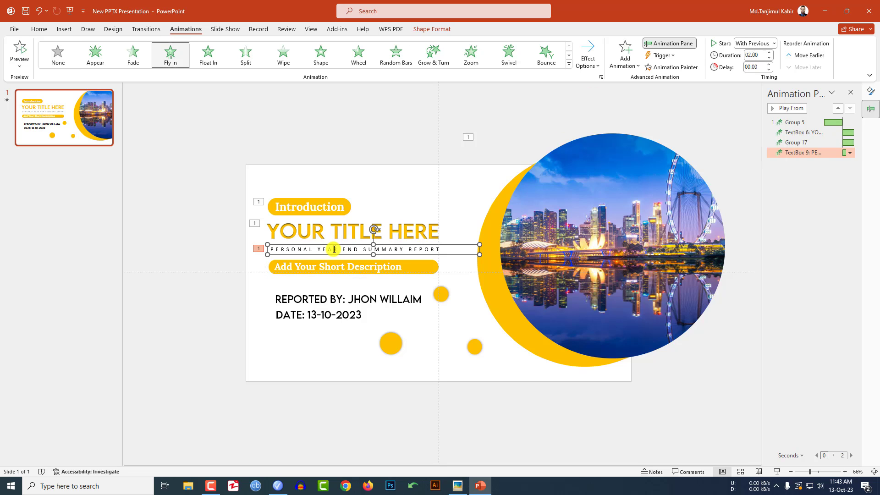
{"action": "left_click", "coordinate": [669, 67]}
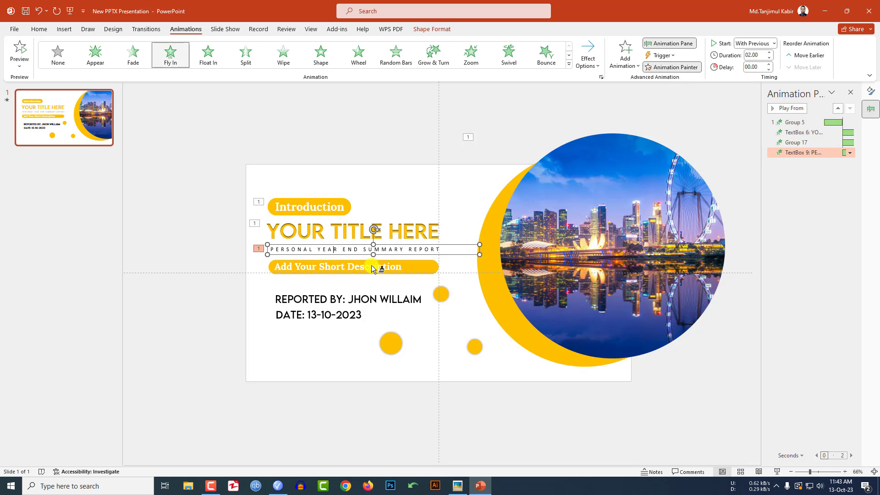
{"action": "left_click", "coordinate": [367, 267]}
- Copy the description group's Fly In animation to the reporter line and the date line
{"action": "left_click", "coordinate": [655, 69]}
{"action": "left_click", "coordinate": [350, 297]}
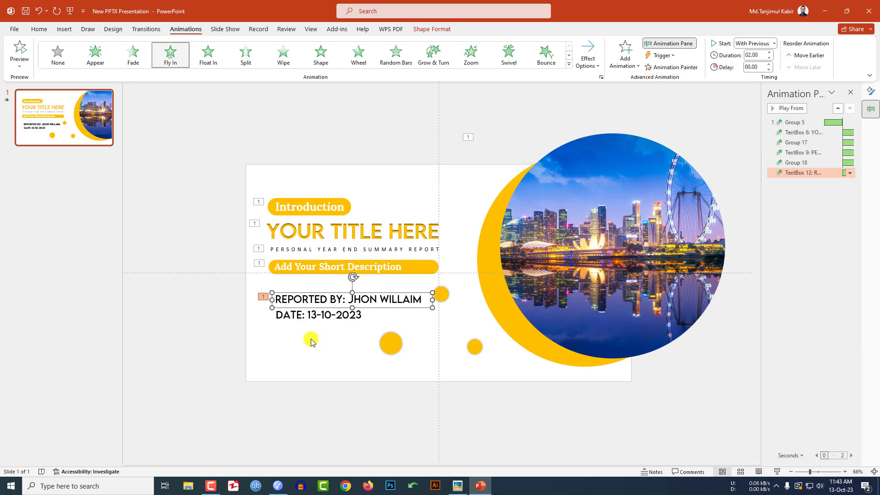
{"action": "left_click", "coordinate": [316, 313]}
- Animate the largest gold circle with Grow & Turn and set it to start After Previous
{"action": "left_click", "coordinate": [391, 345]}
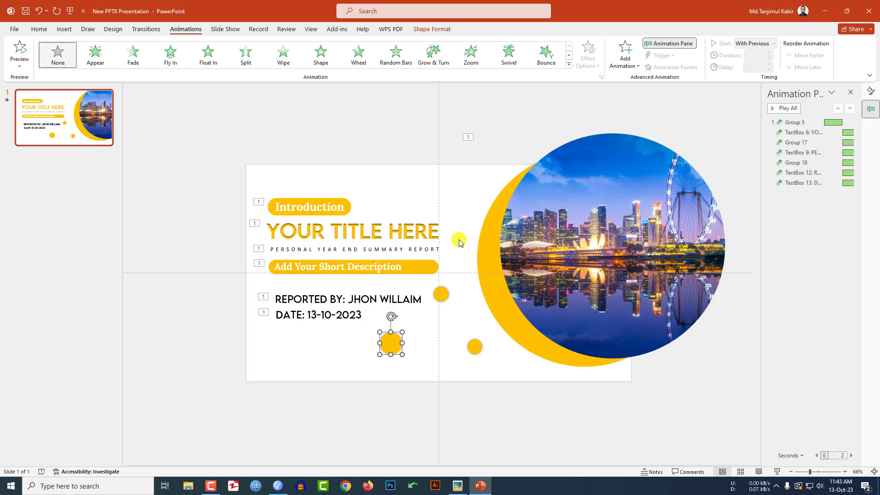
{"action": "left_click", "coordinate": [433, 54]}
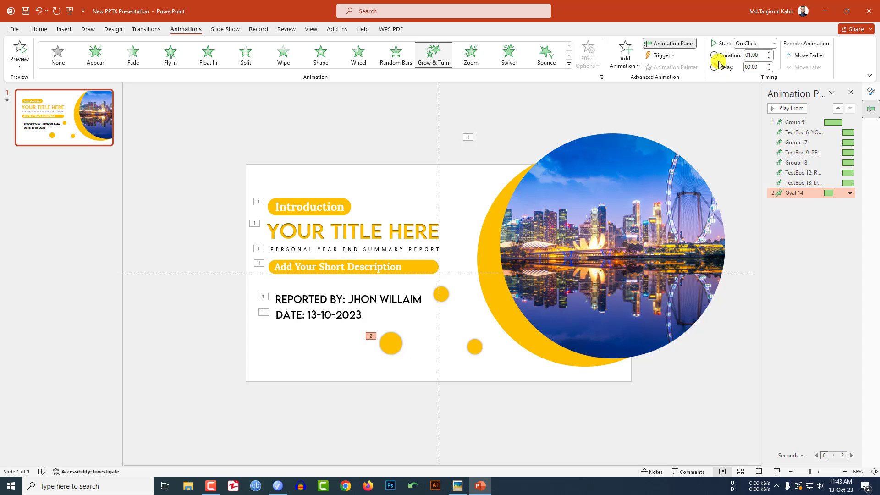
{"action": "left_click", "coordinate": [773, 44]}
{"action": "left_click", "coordinate": [749, 77]}
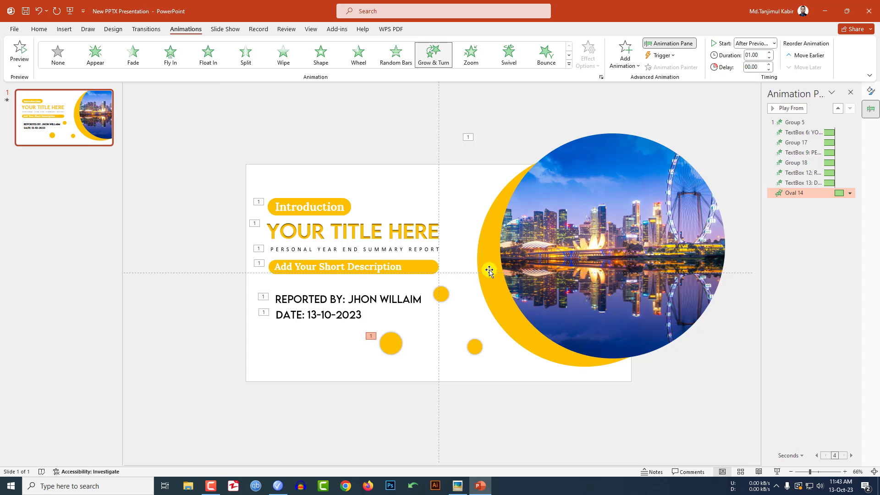
- Copy the largest circle's Grow & Turn animation to the two smaller gold circles with Animation Painter
{"action": "left_click", "coordinate": [386, 344]}
{"action": "left_click", "coordinate": [674, 68]}
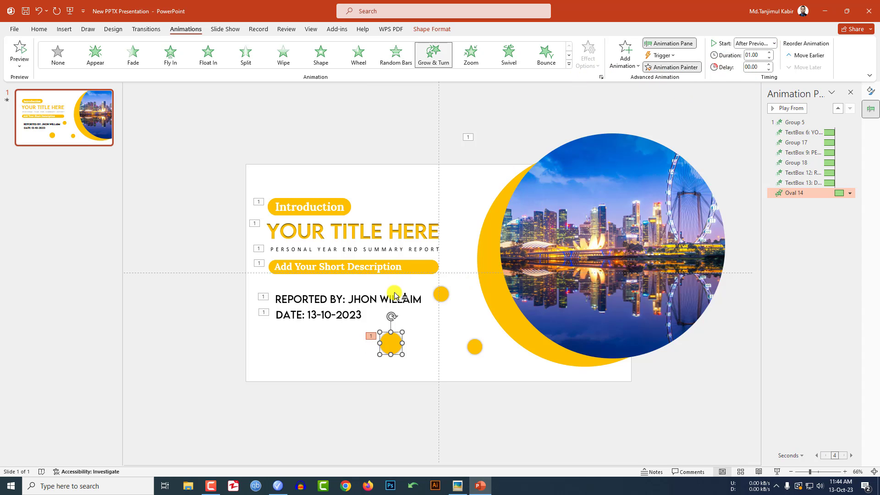
{"action": "left_click", "coordinate": [441, 294]}
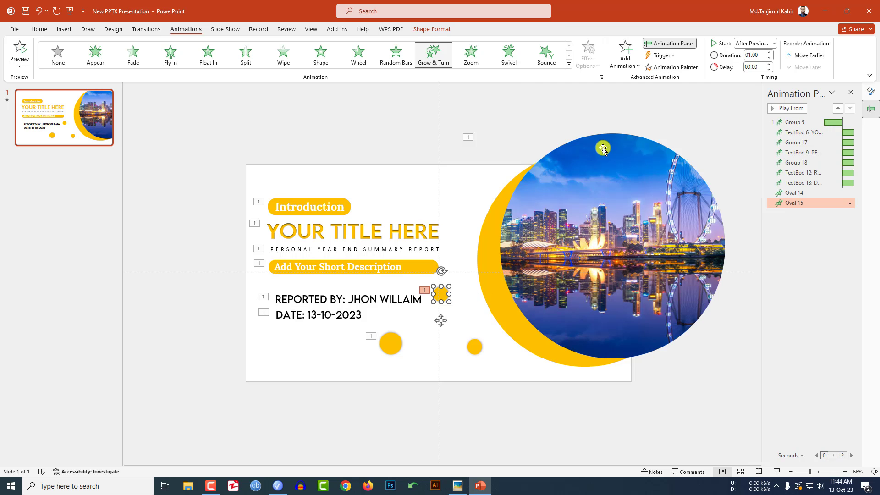
{"action": "left_click", "coordinate": [665, 68]}
{"action": "left_click", "coordinate": [481, 348]}
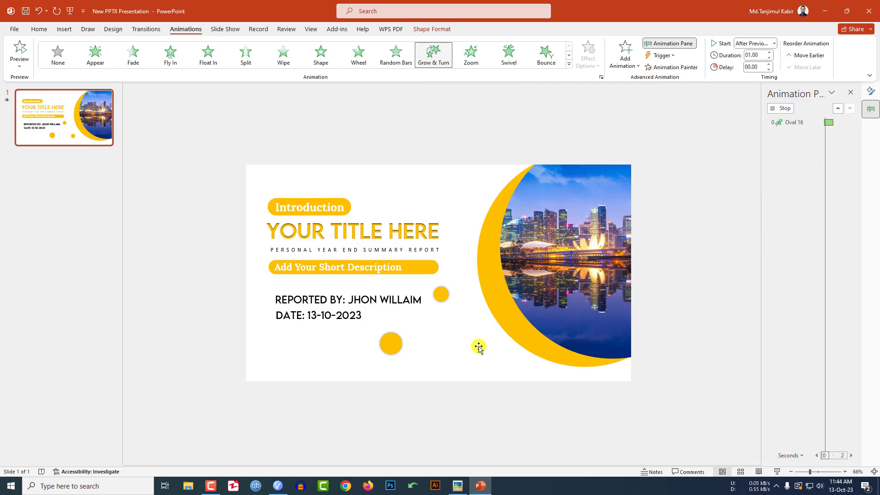